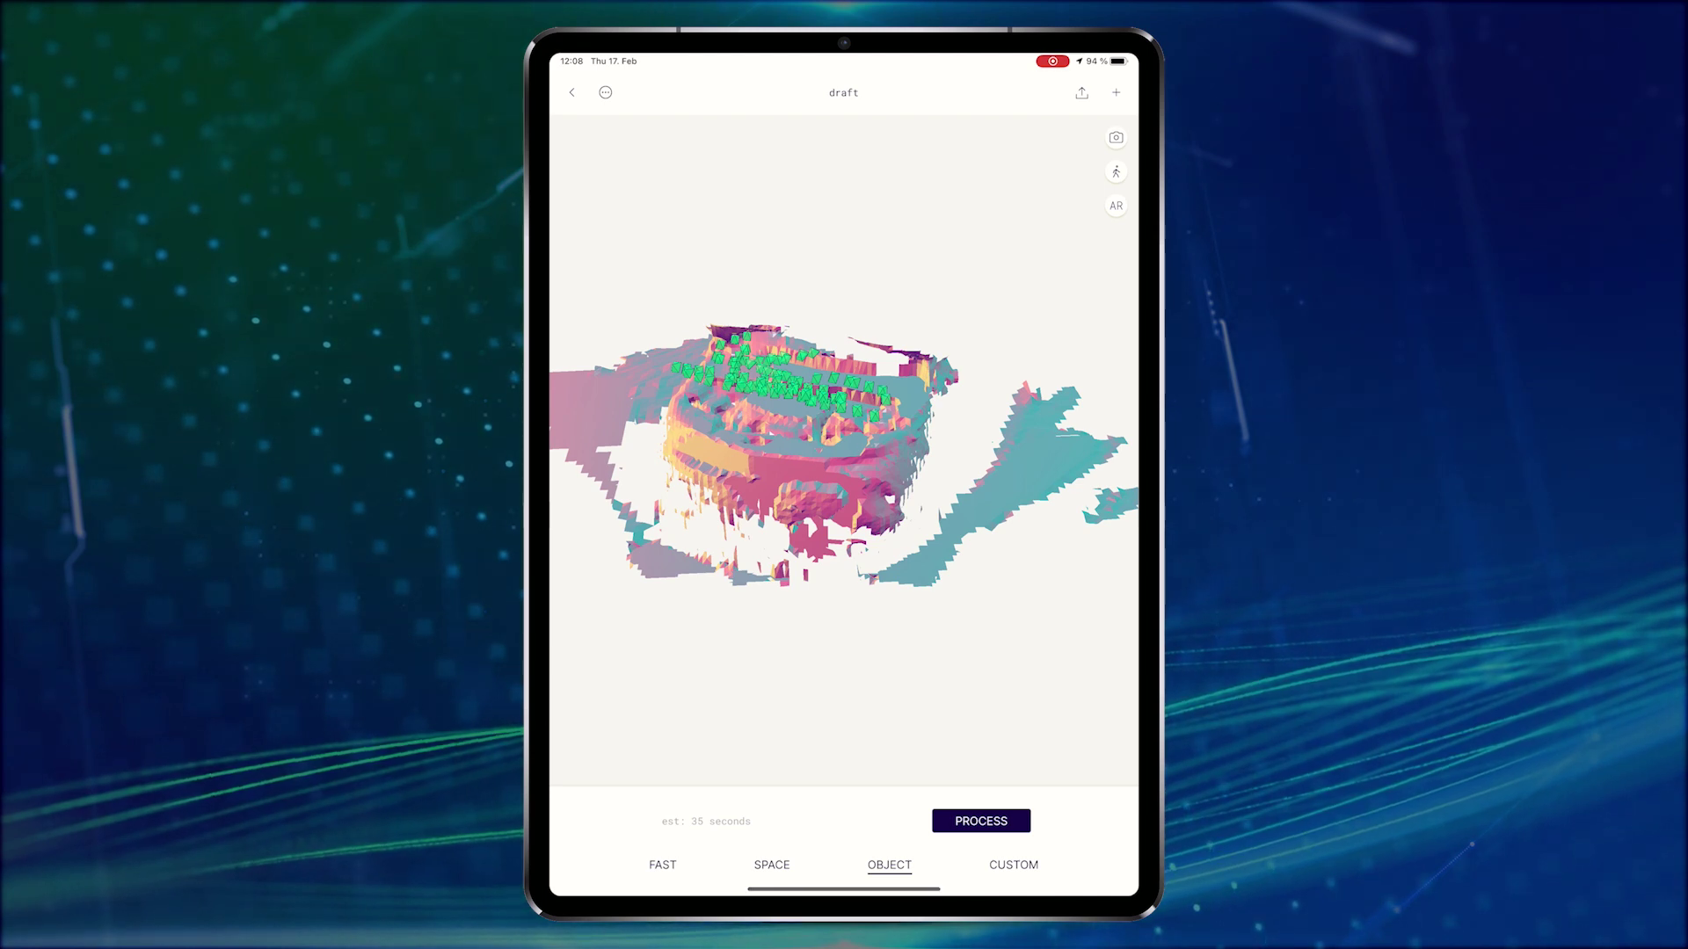
# - Process the draft engine-bay scan in Object mode into a textured 3D model
pyautogui.click(981, 821)
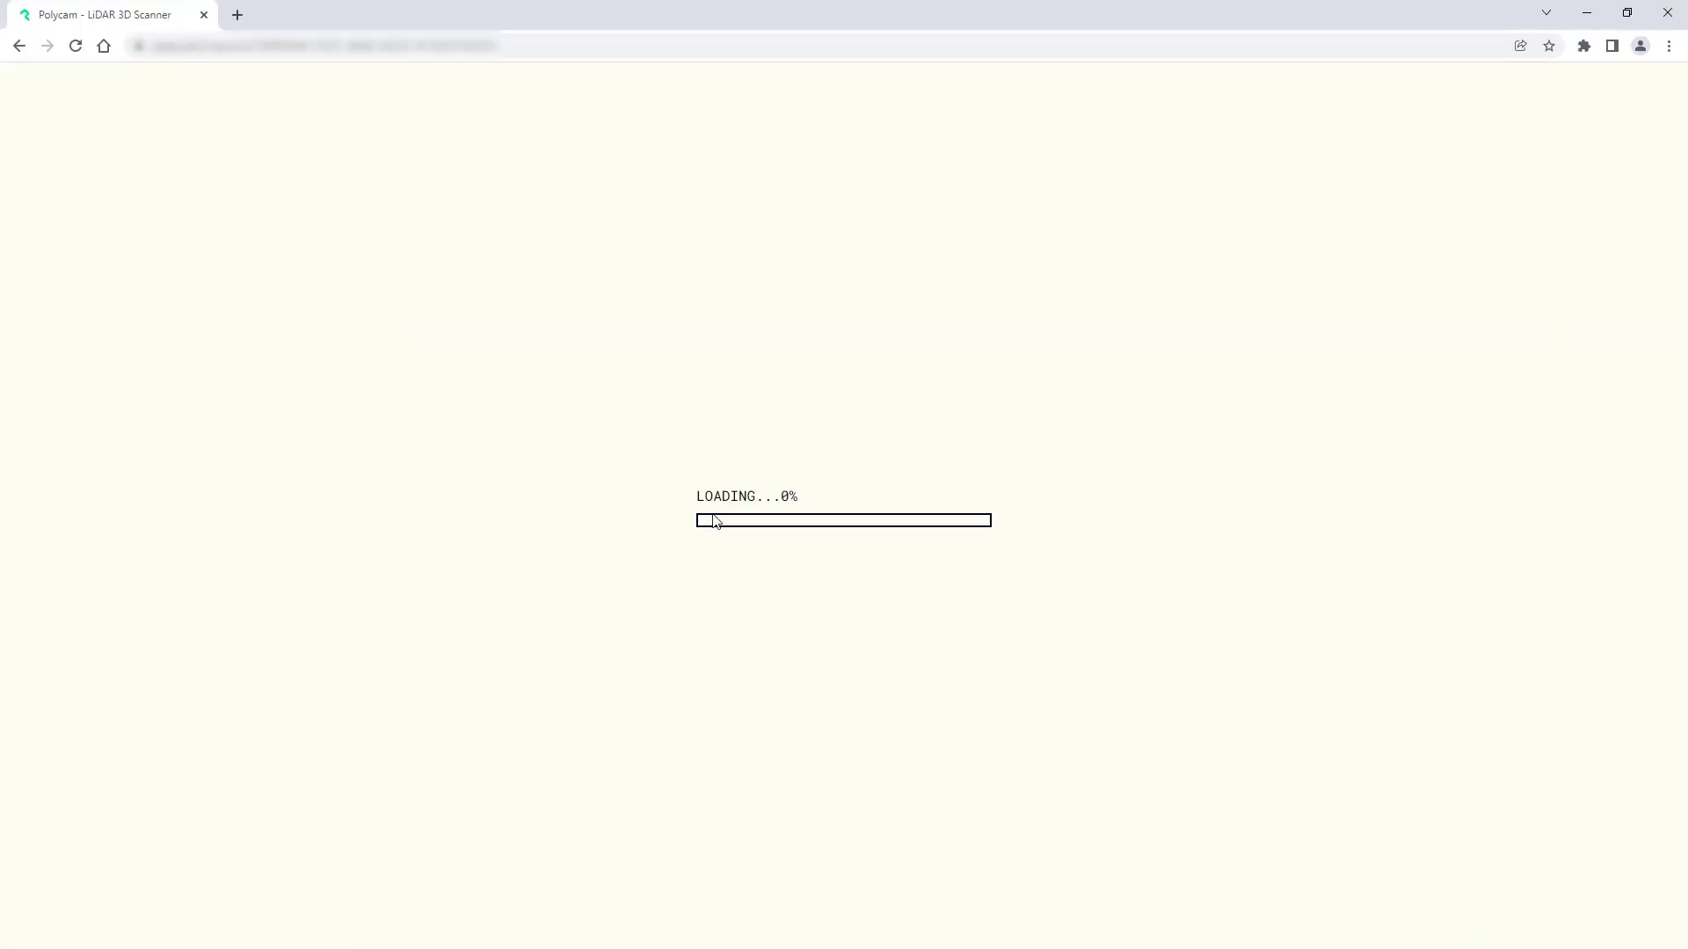
# - Export the engine scan from Polycam Web as an OBJ mesh and start the download
pyautogui.moveTo(710, 577); pyautogui.dragTo(890, 587)
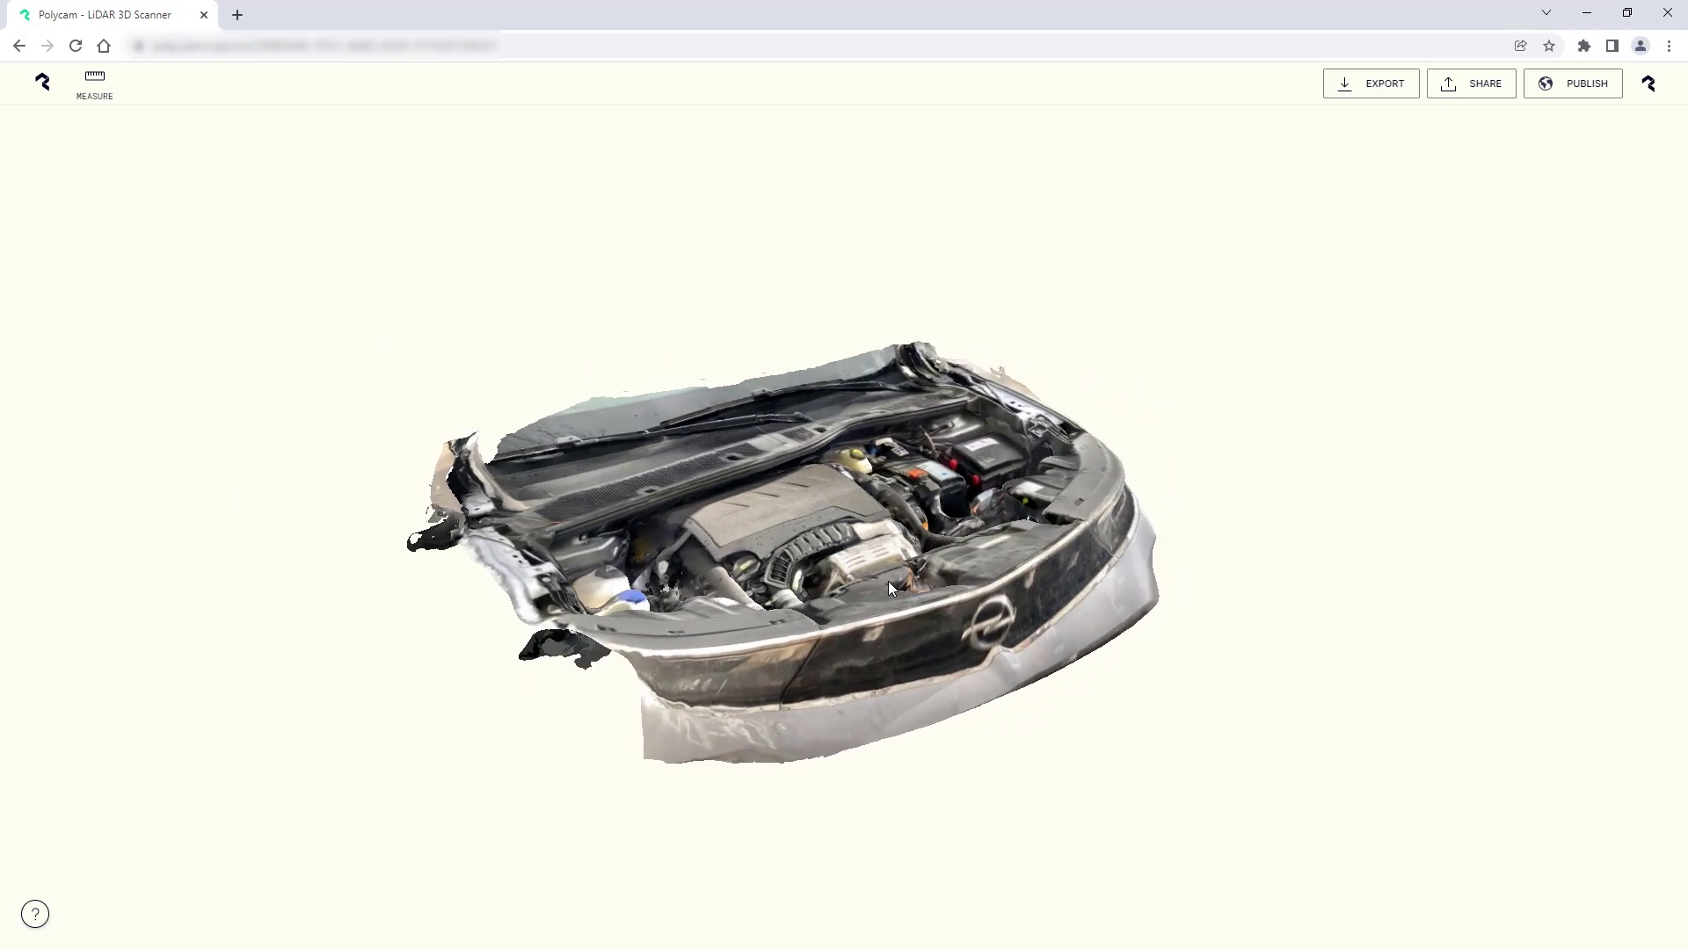
pyautogui.moveTo(888, 582); pyautogui.dragTo(741, 583)
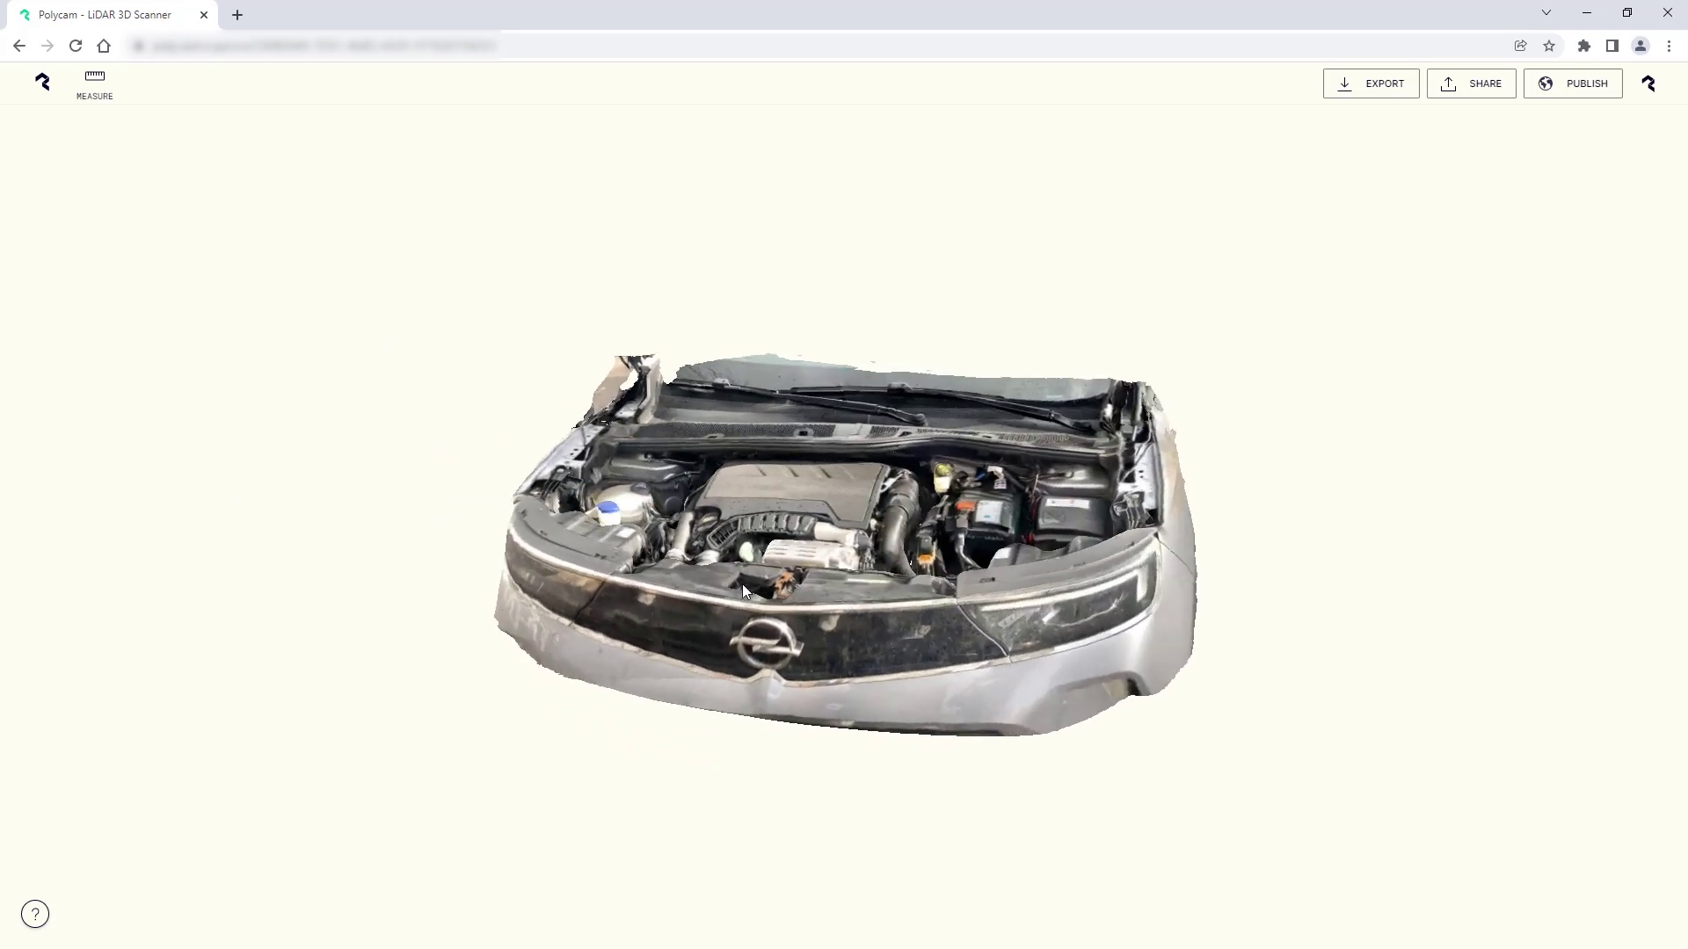
pyautogui.click(1402, 89)
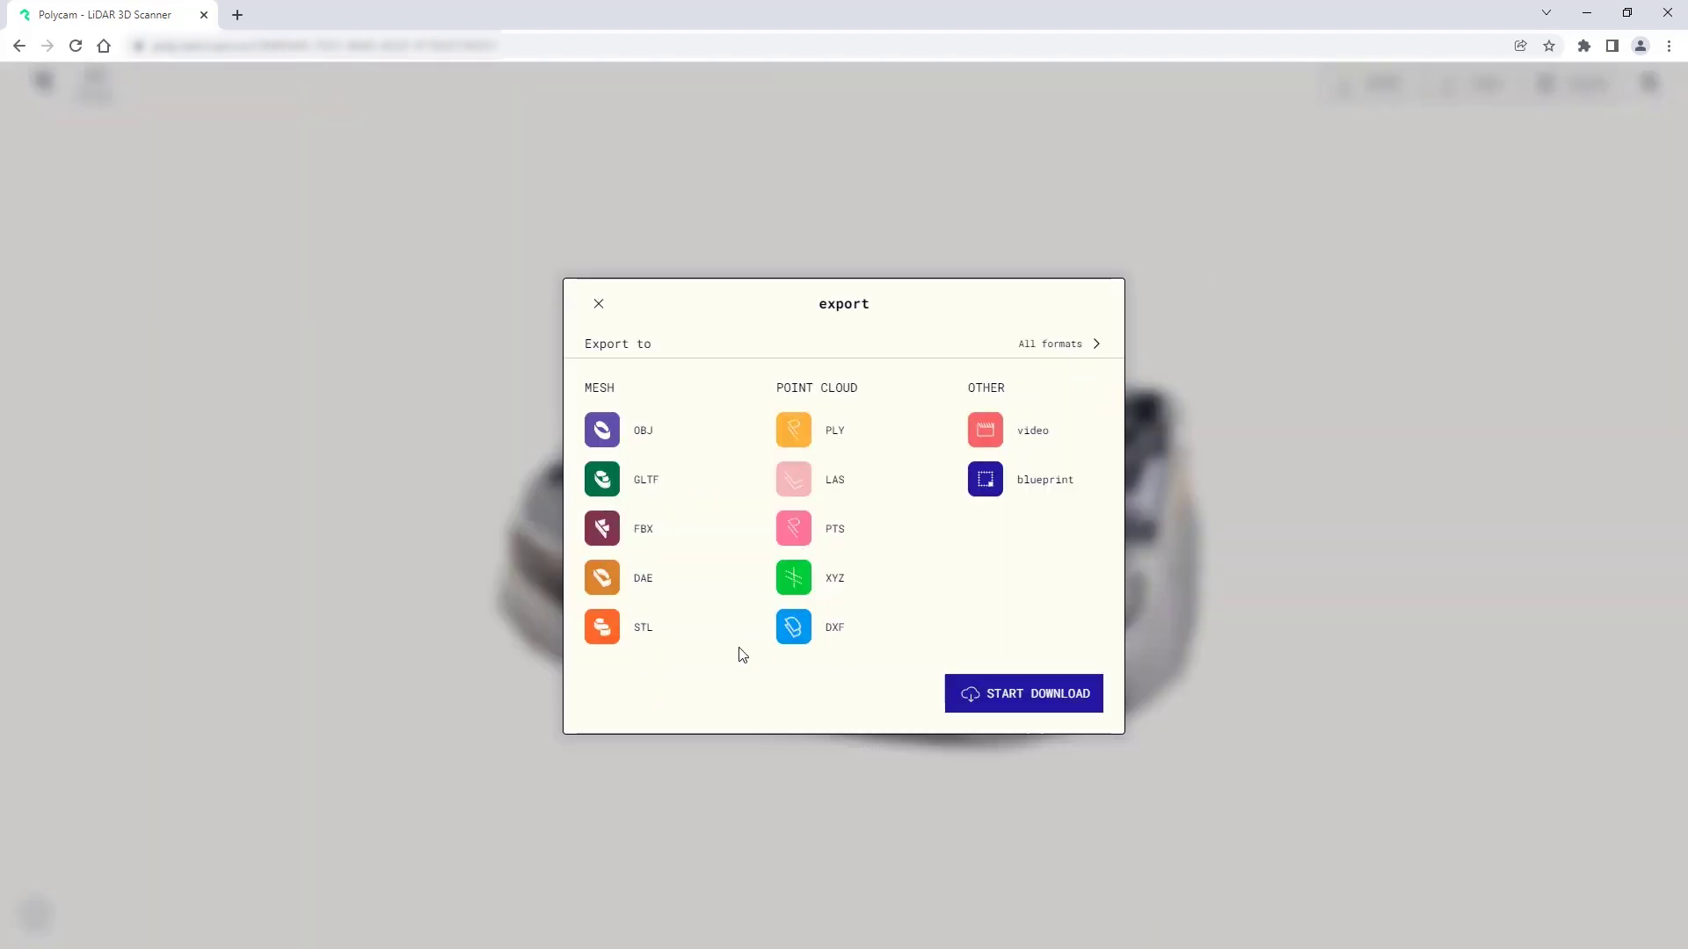
pyautogui.click(613, 438)
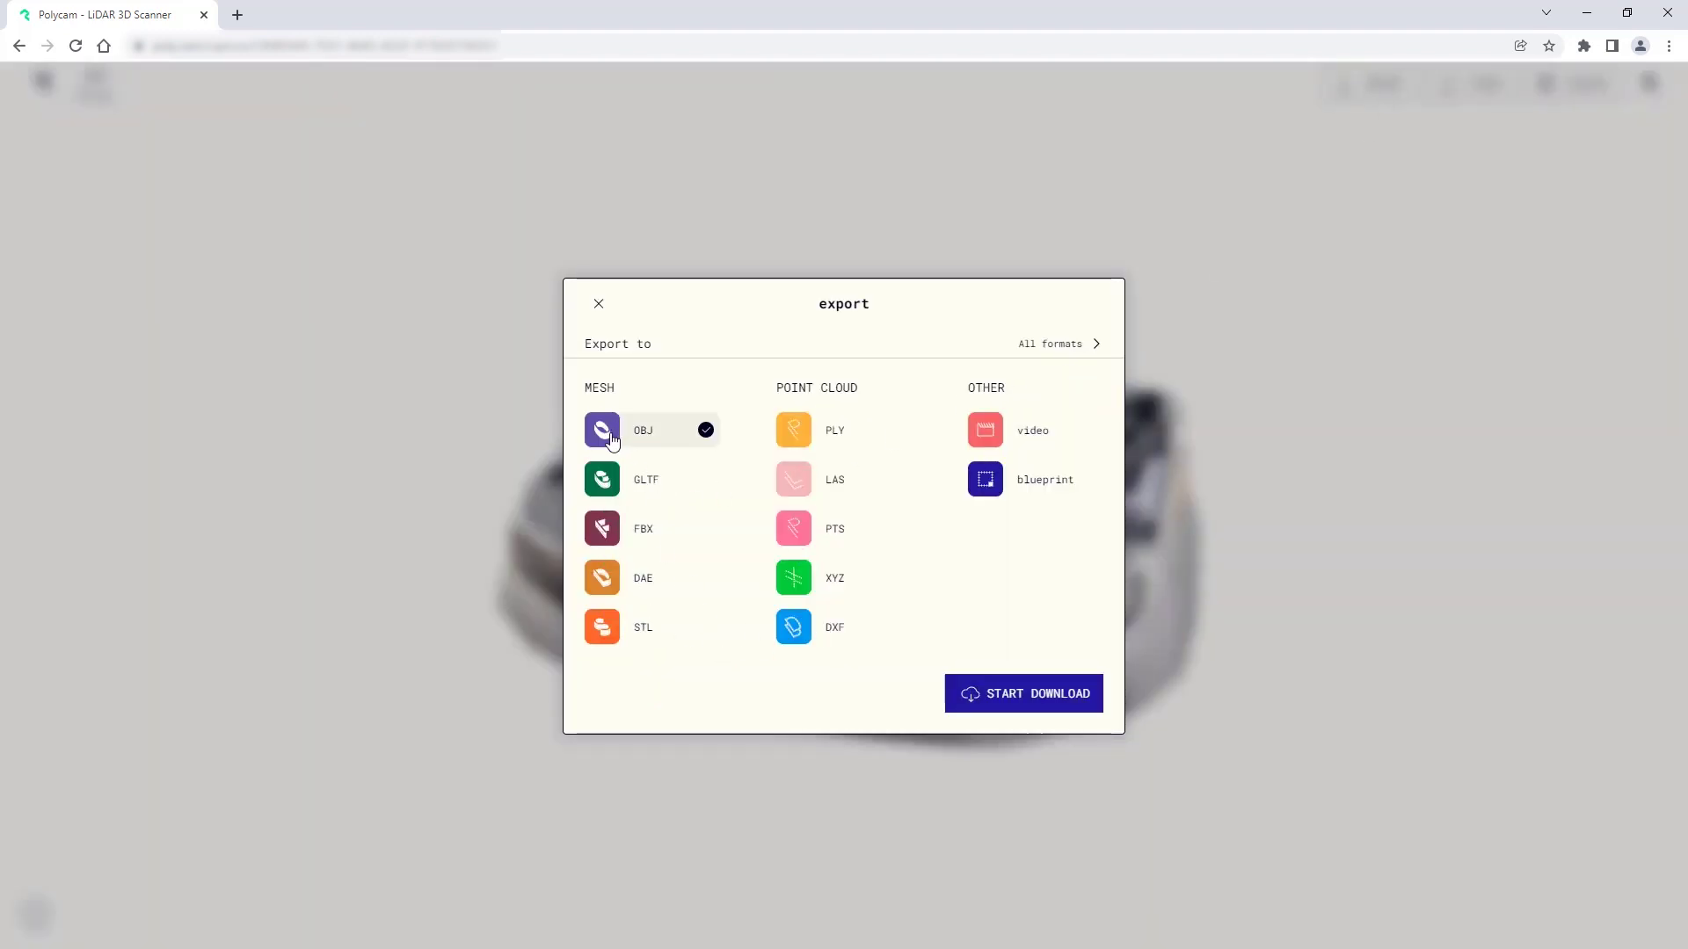
pyautogui.click(1042, 697)
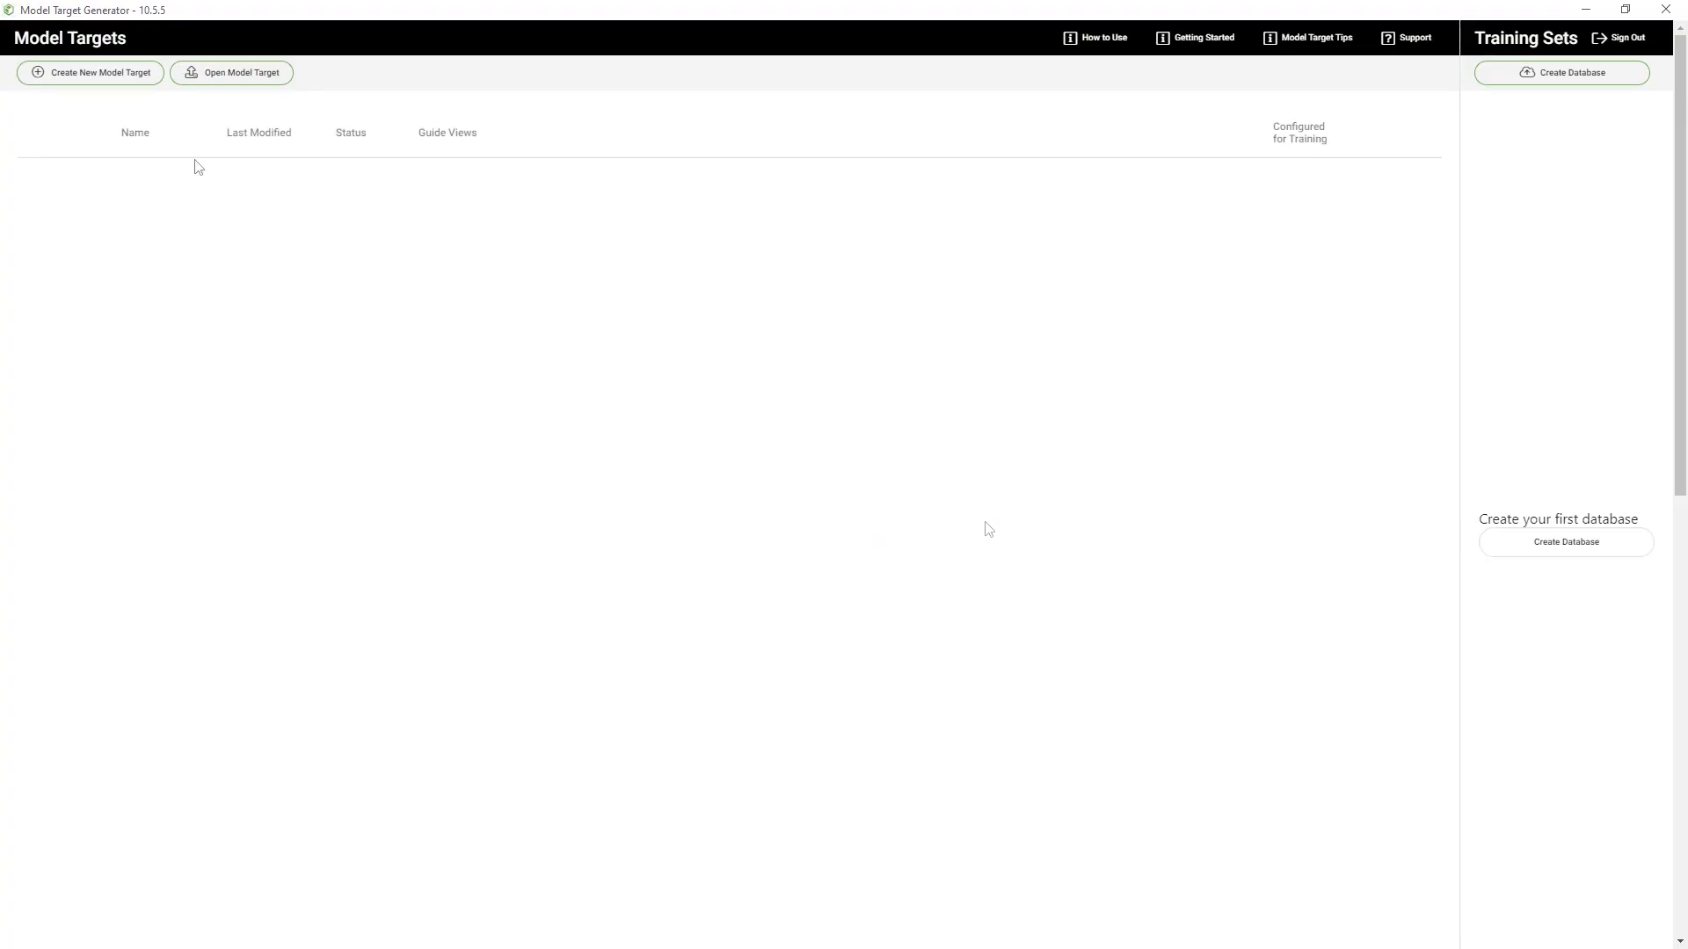
# - Create a new model target named Engine from poly.obj in the Polycam_Engine folder
pyautogui.click(101, 76)
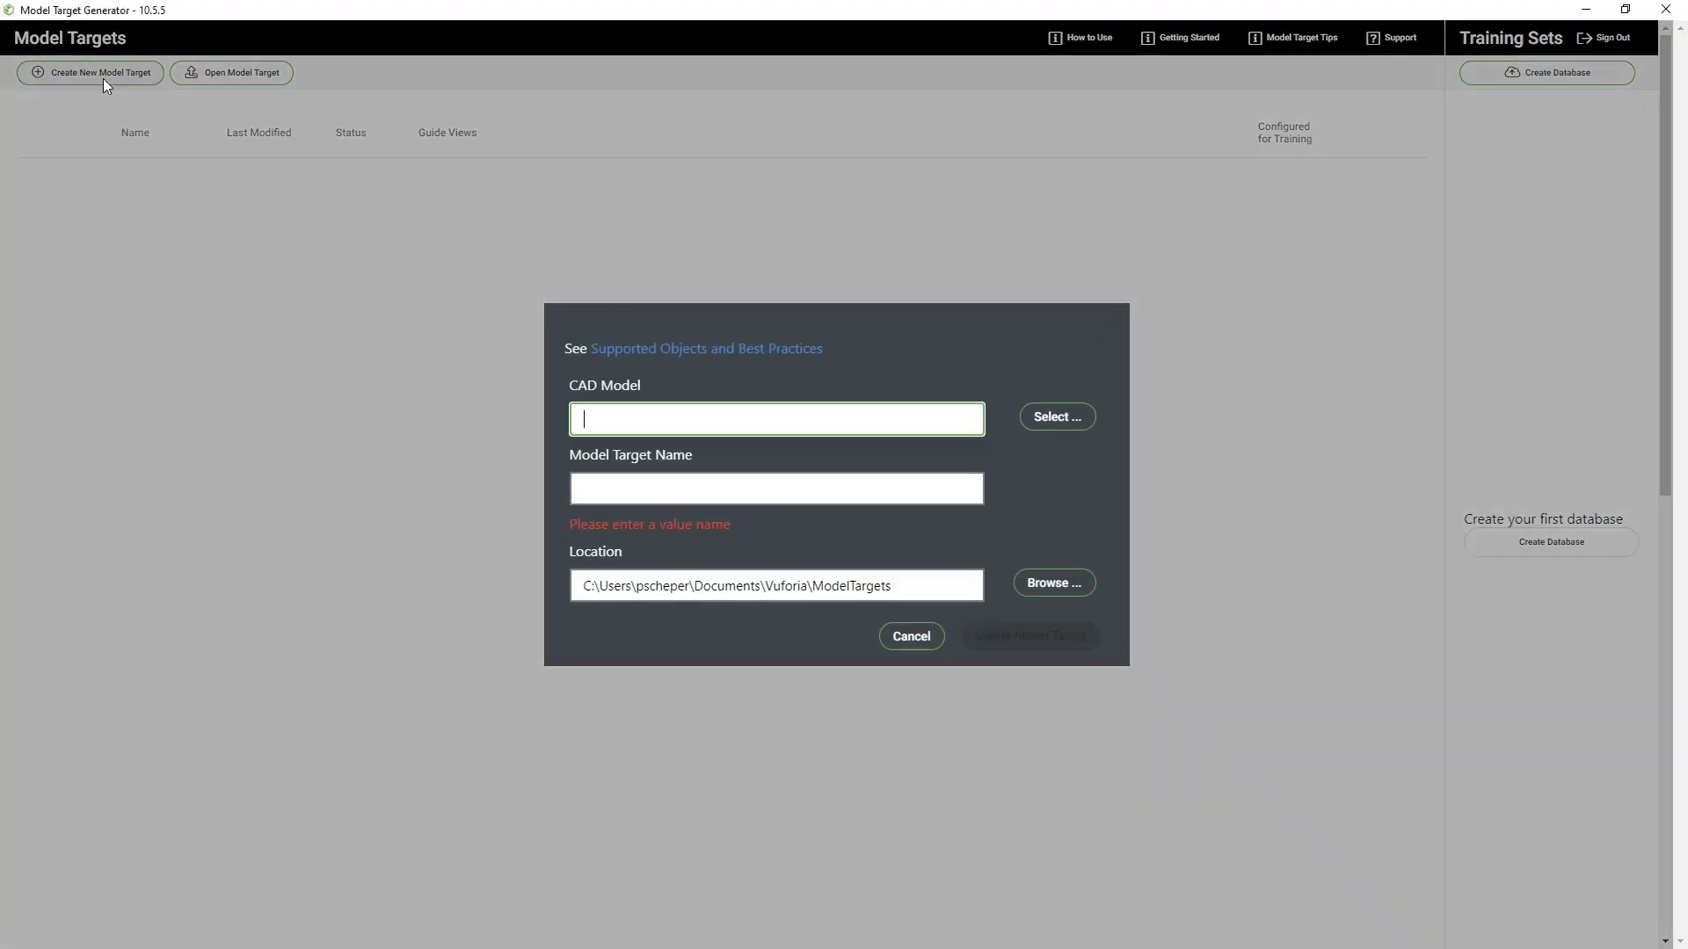
pyautogui.click(1057, 417)
pyautogui.doubleClick(86, 173)
pyautogui.click(87, 172)
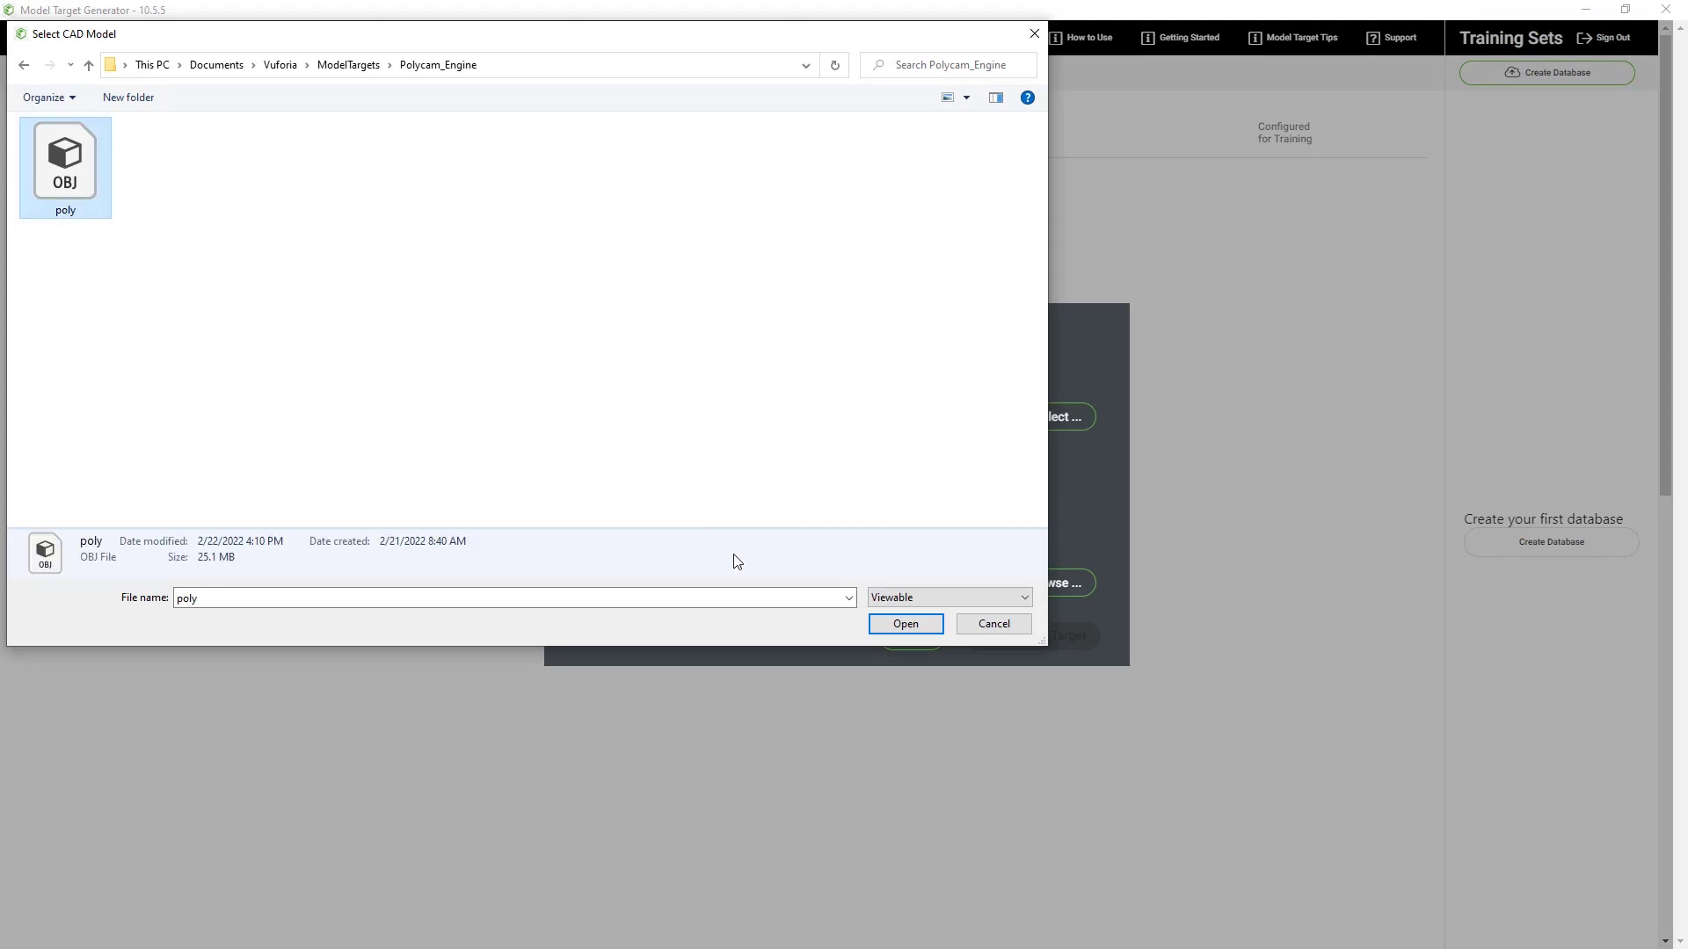
pyautogui.click(900, 622)
pyautogui.moveTo(620, 503); pyautogui.dragTo(545, 493)
pyautogui.write('Engine')
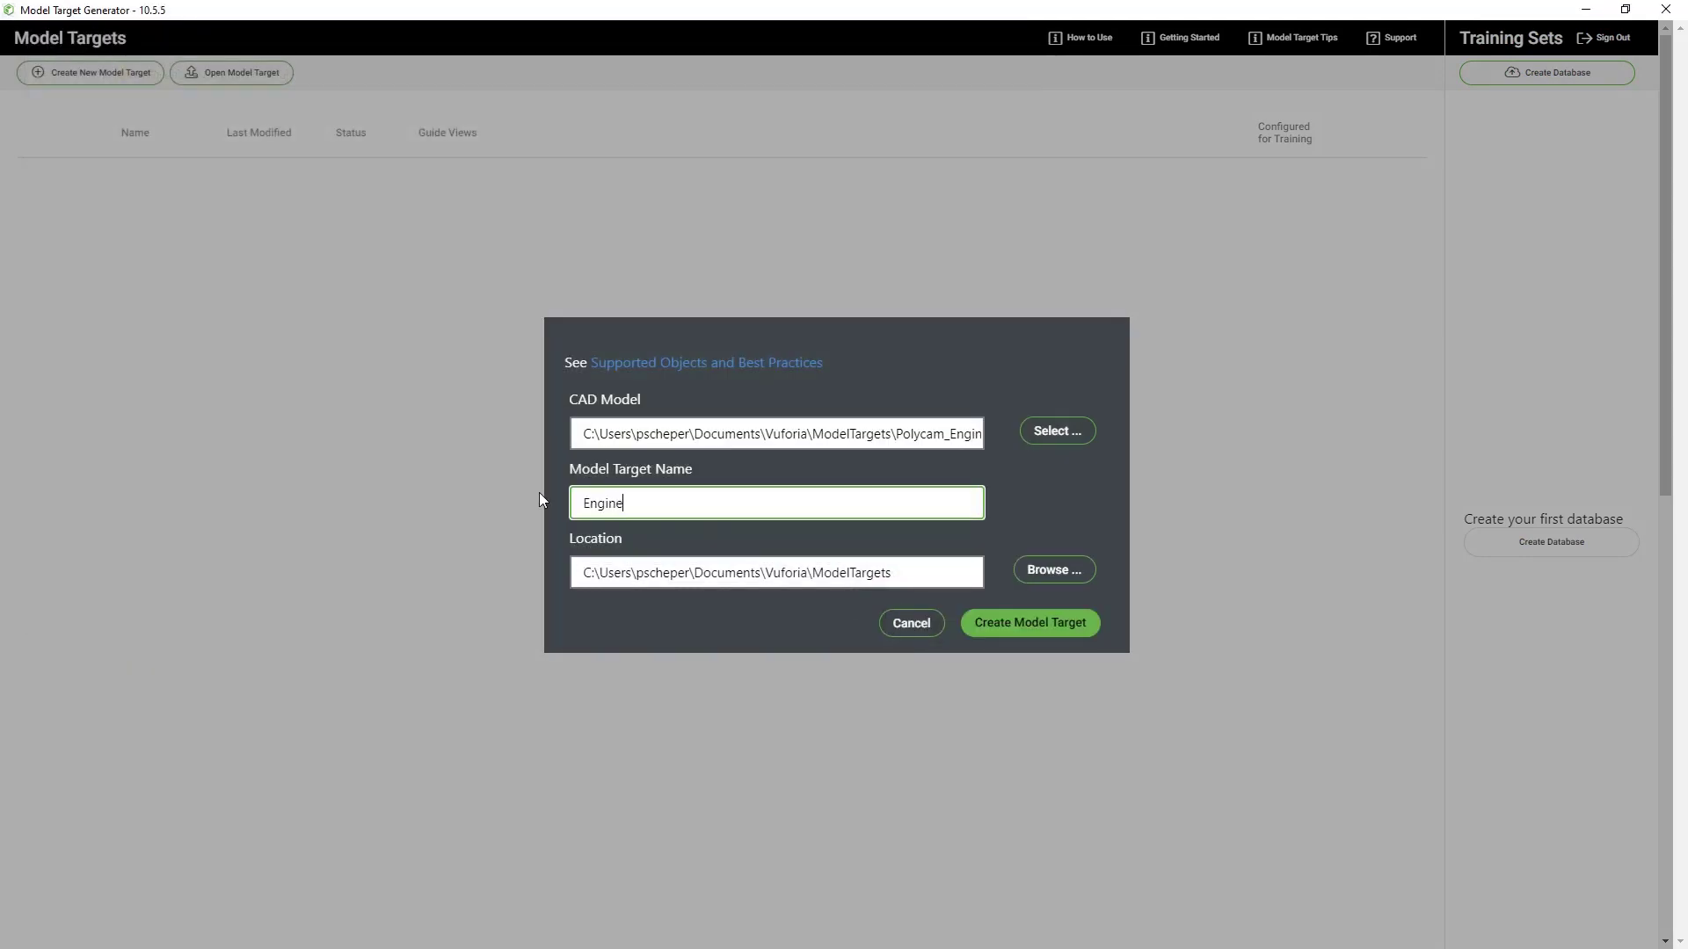
pyautogui.click(1051, 631)
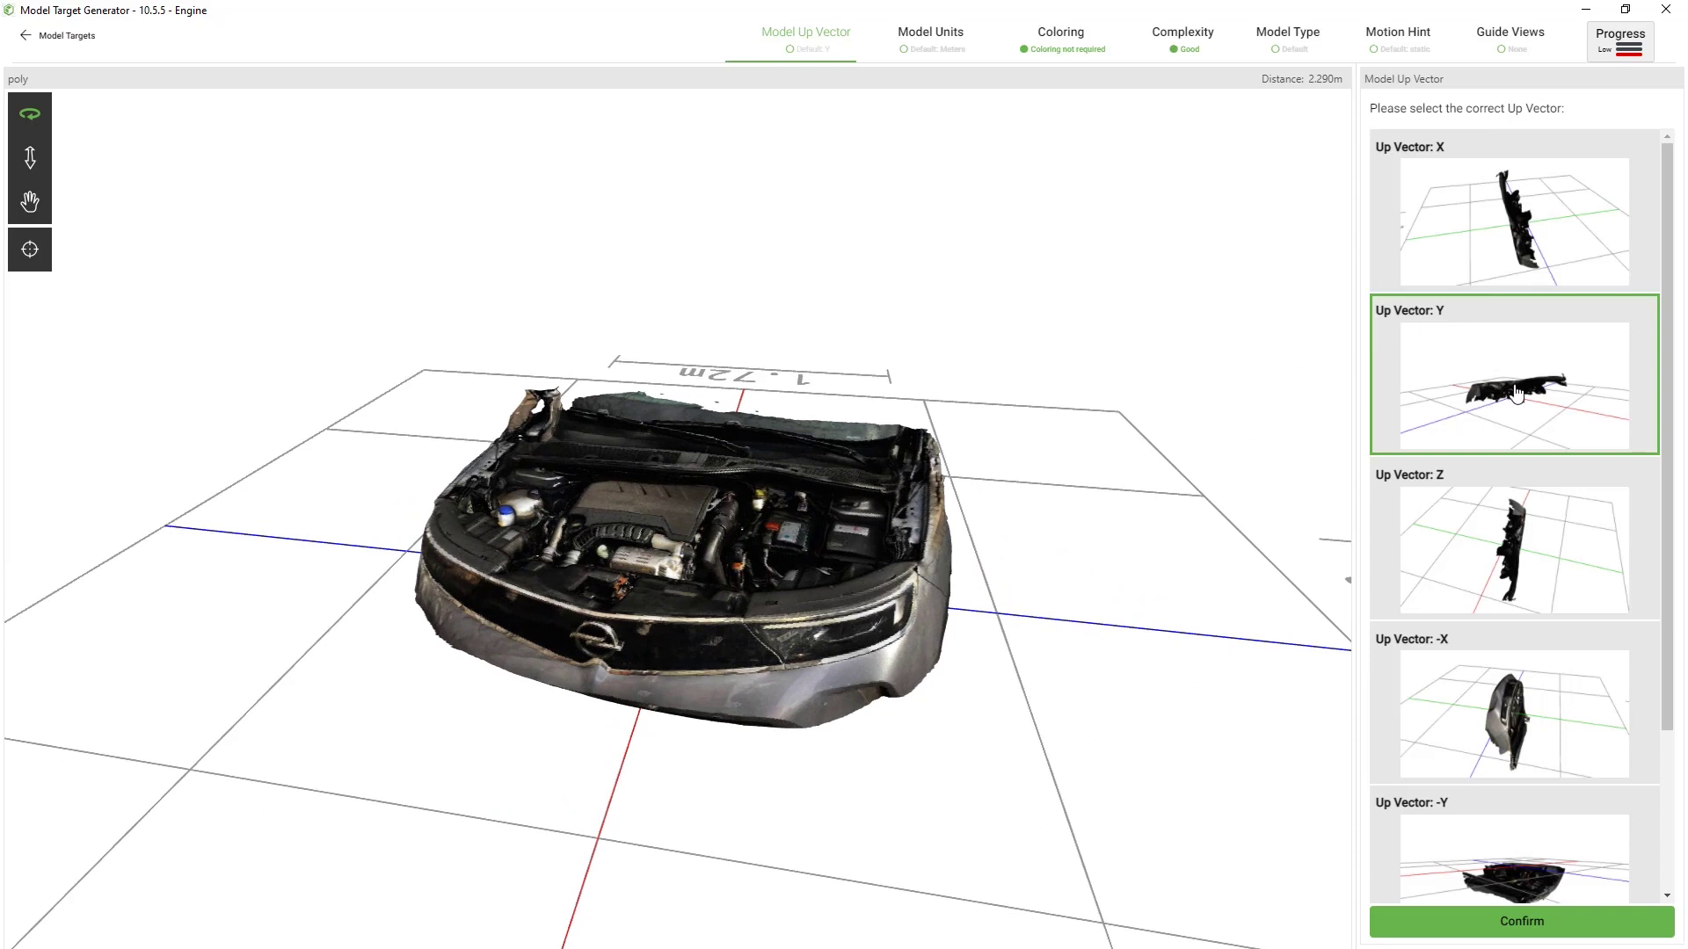
# - Confirm Up Vector Y and Meters model units, and skip the coloring step
pyautogui.click(1510, 930)
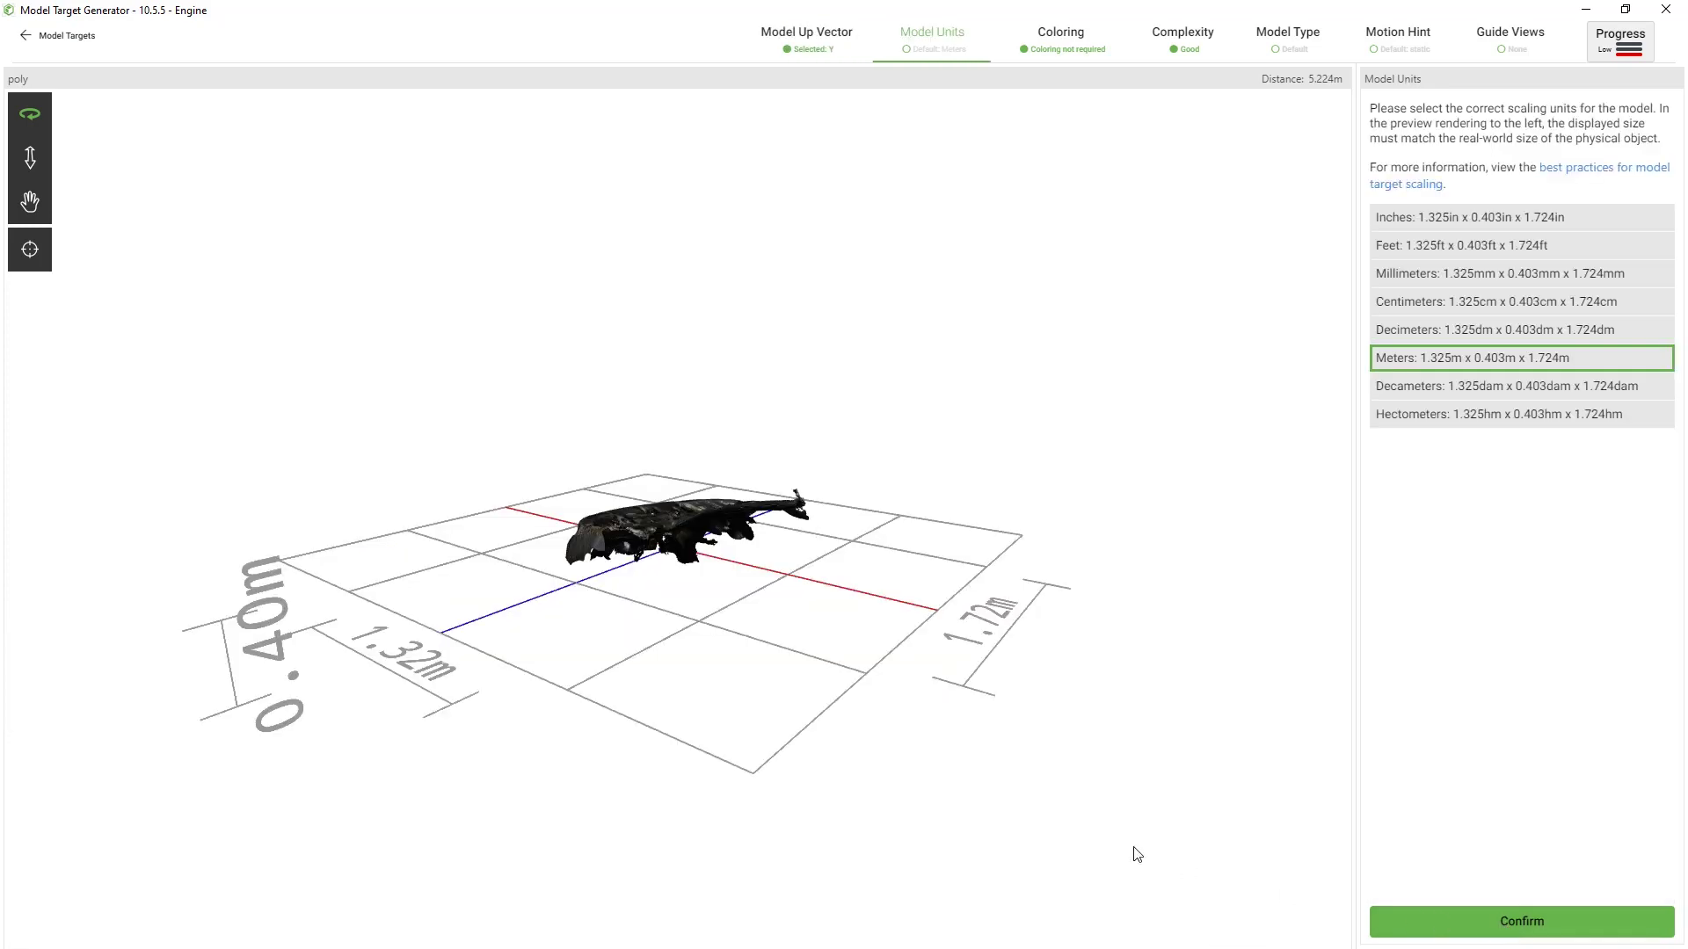
pyautogui.moveTo(516, 591); pyautogui.dragTo(367, 640)
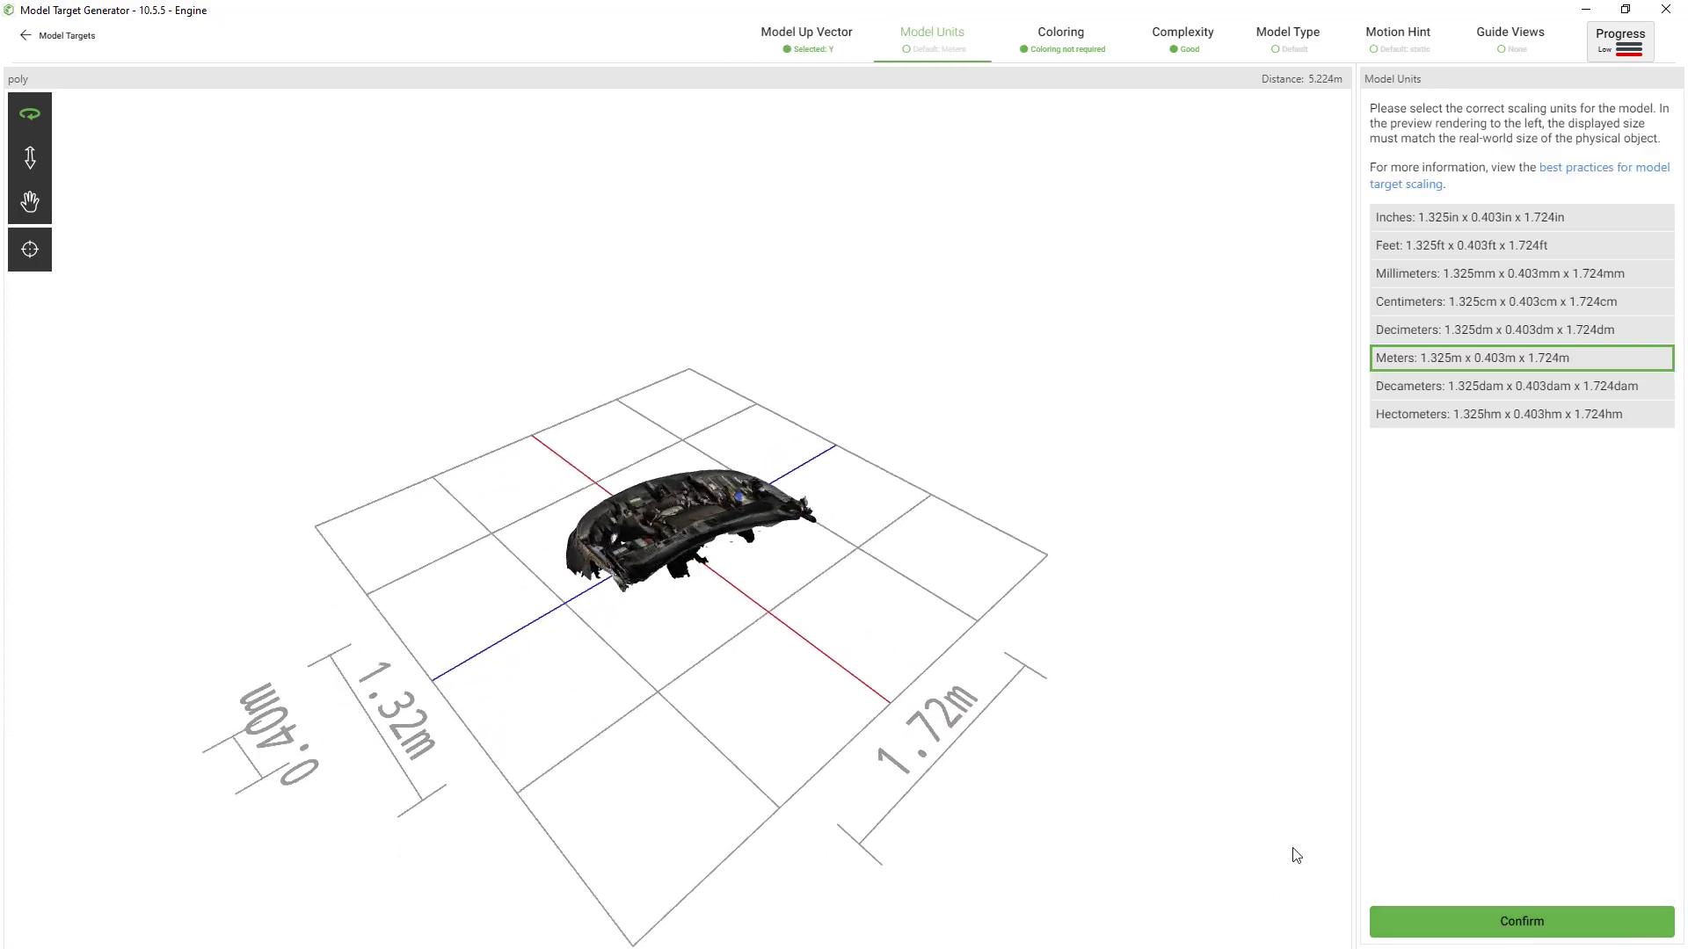
pyautogui.click(1490, 920)
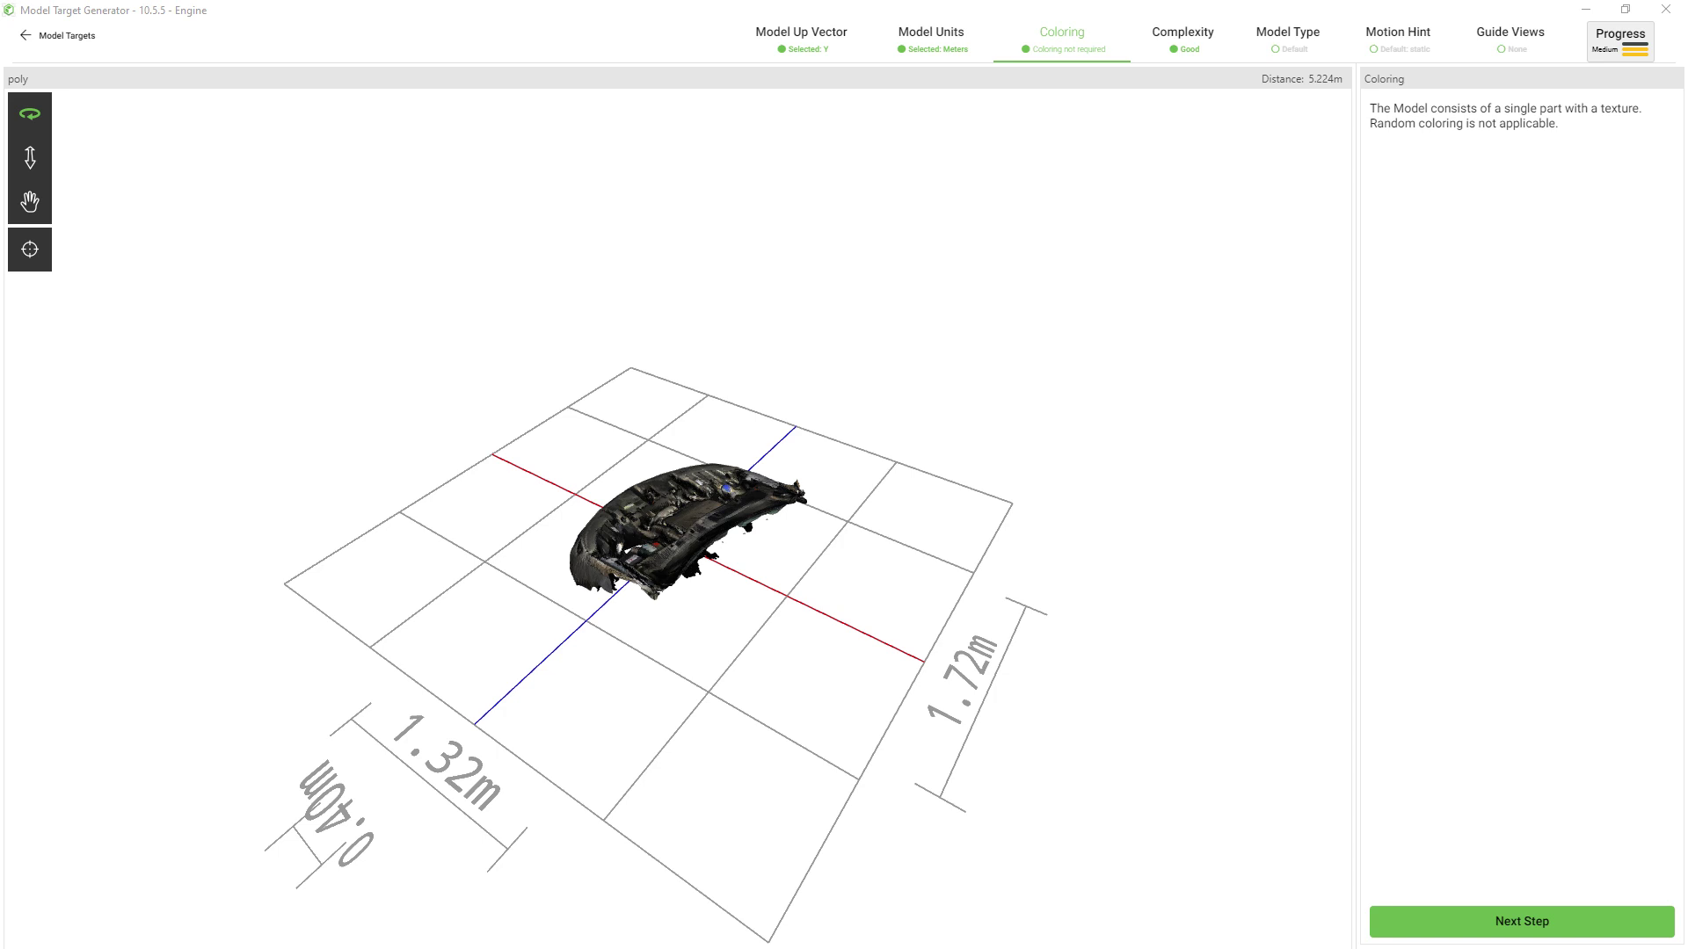
pyautogui.click(1494, 921)
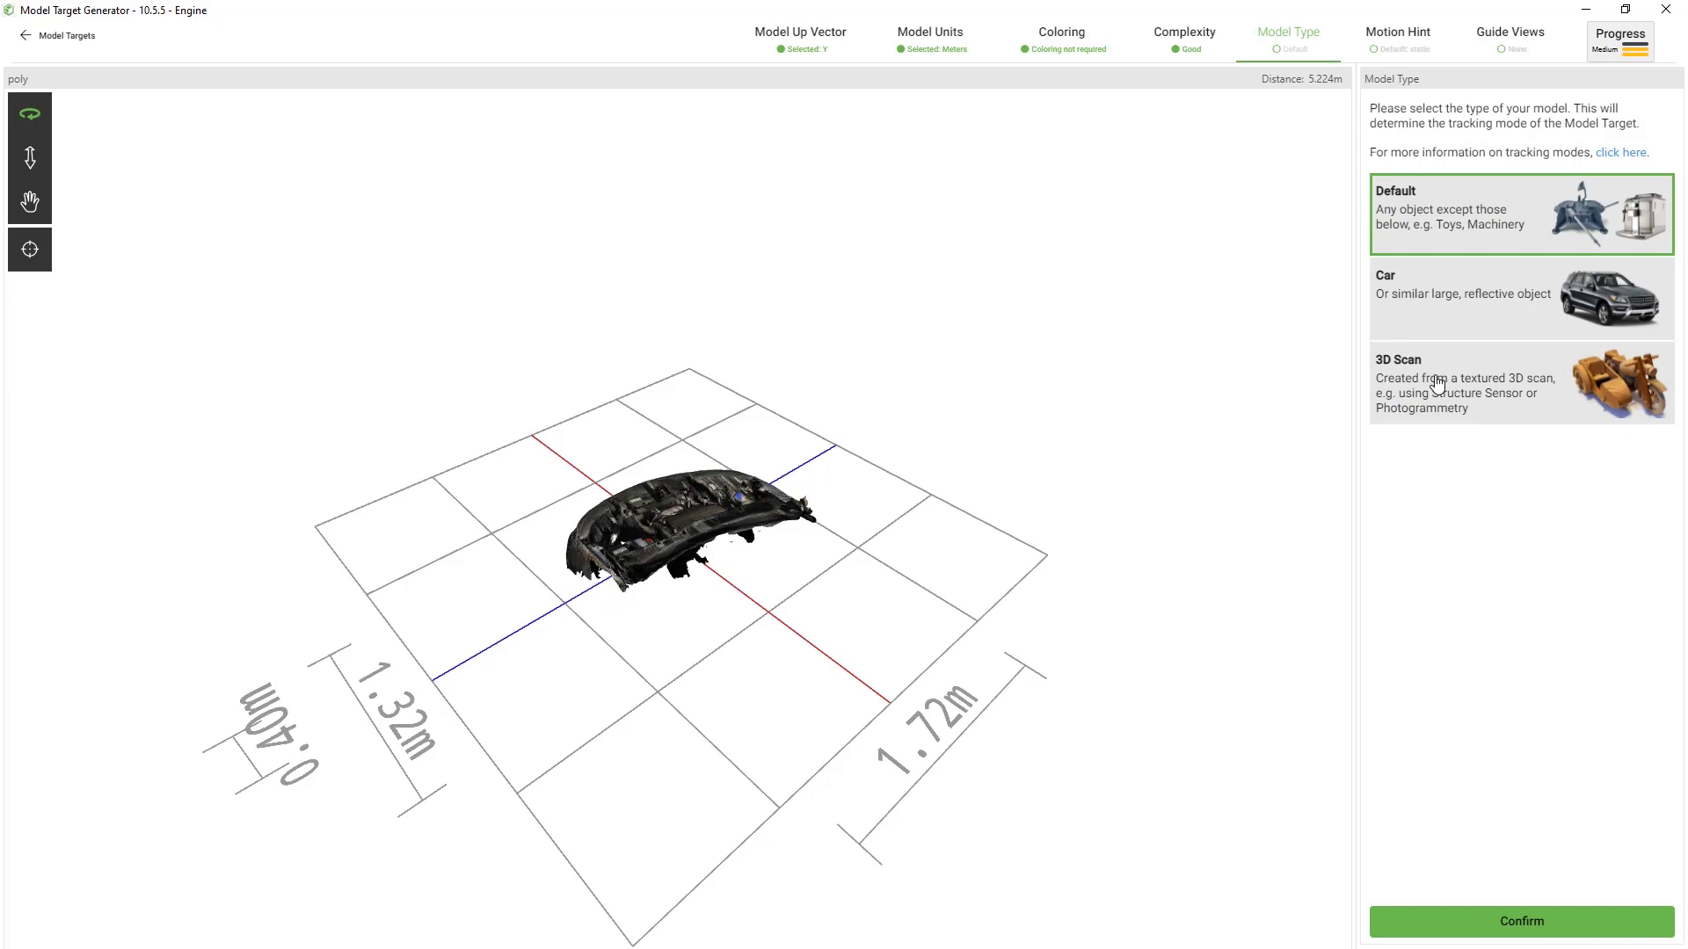
# - Select 3D Scan as the model type and confirm STATIC as the motion hint
pyautogui.click(1437, 384)
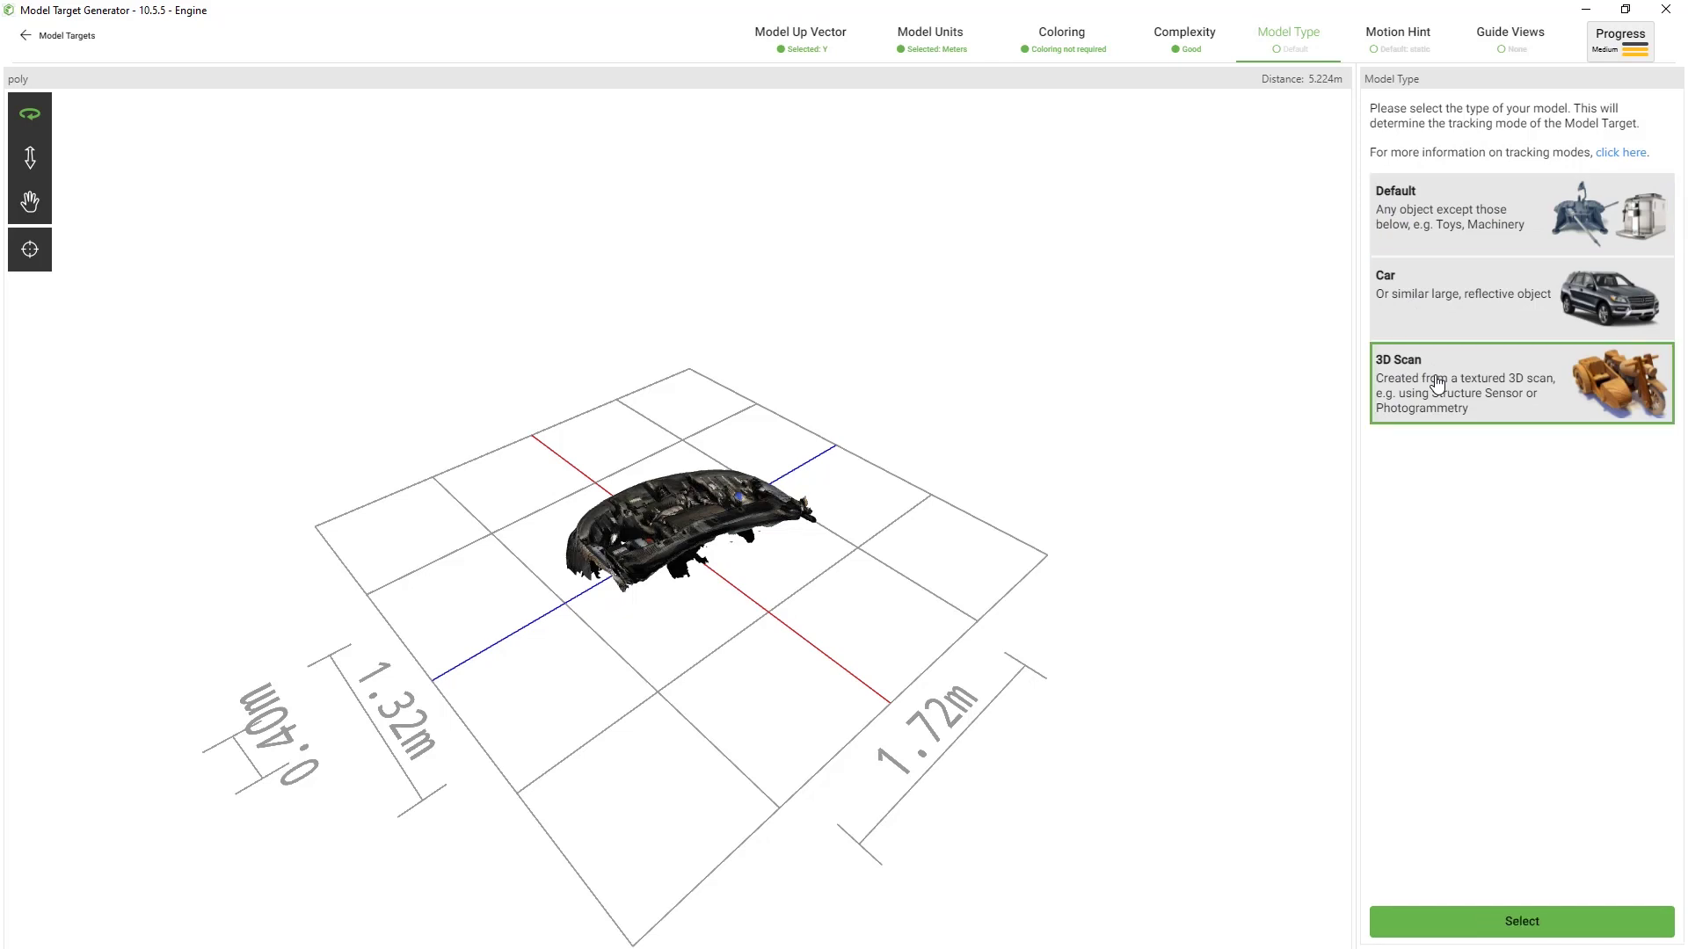
pyautogui.click(1460, 923)
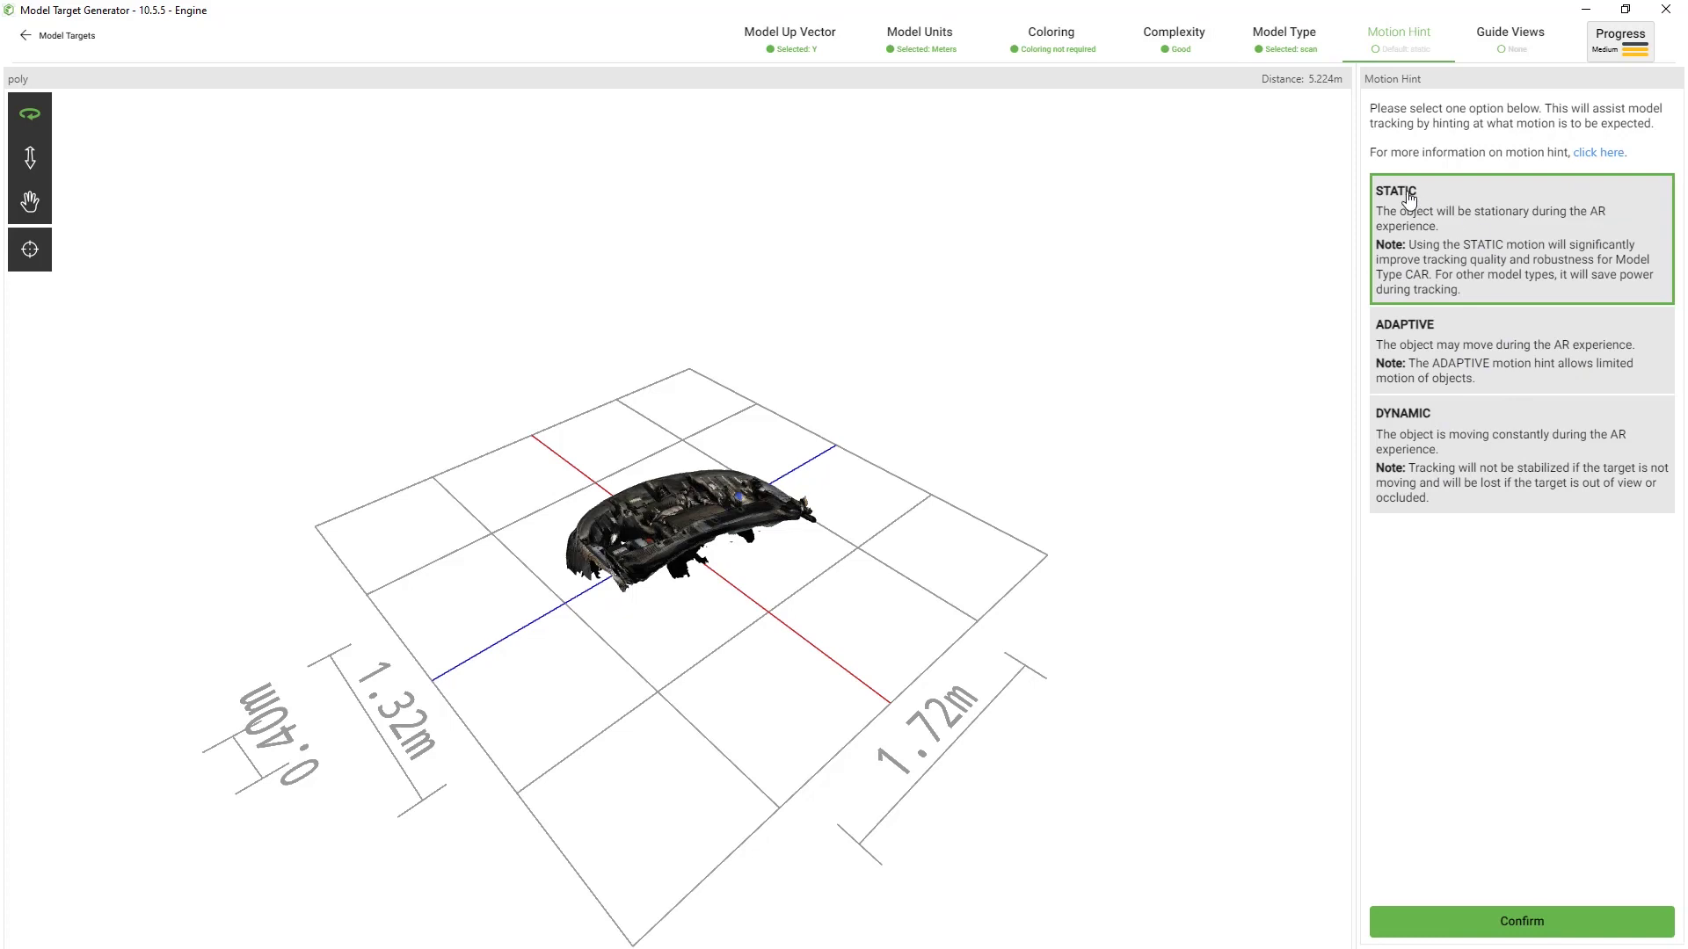
pyautogui.click(1504, 921)
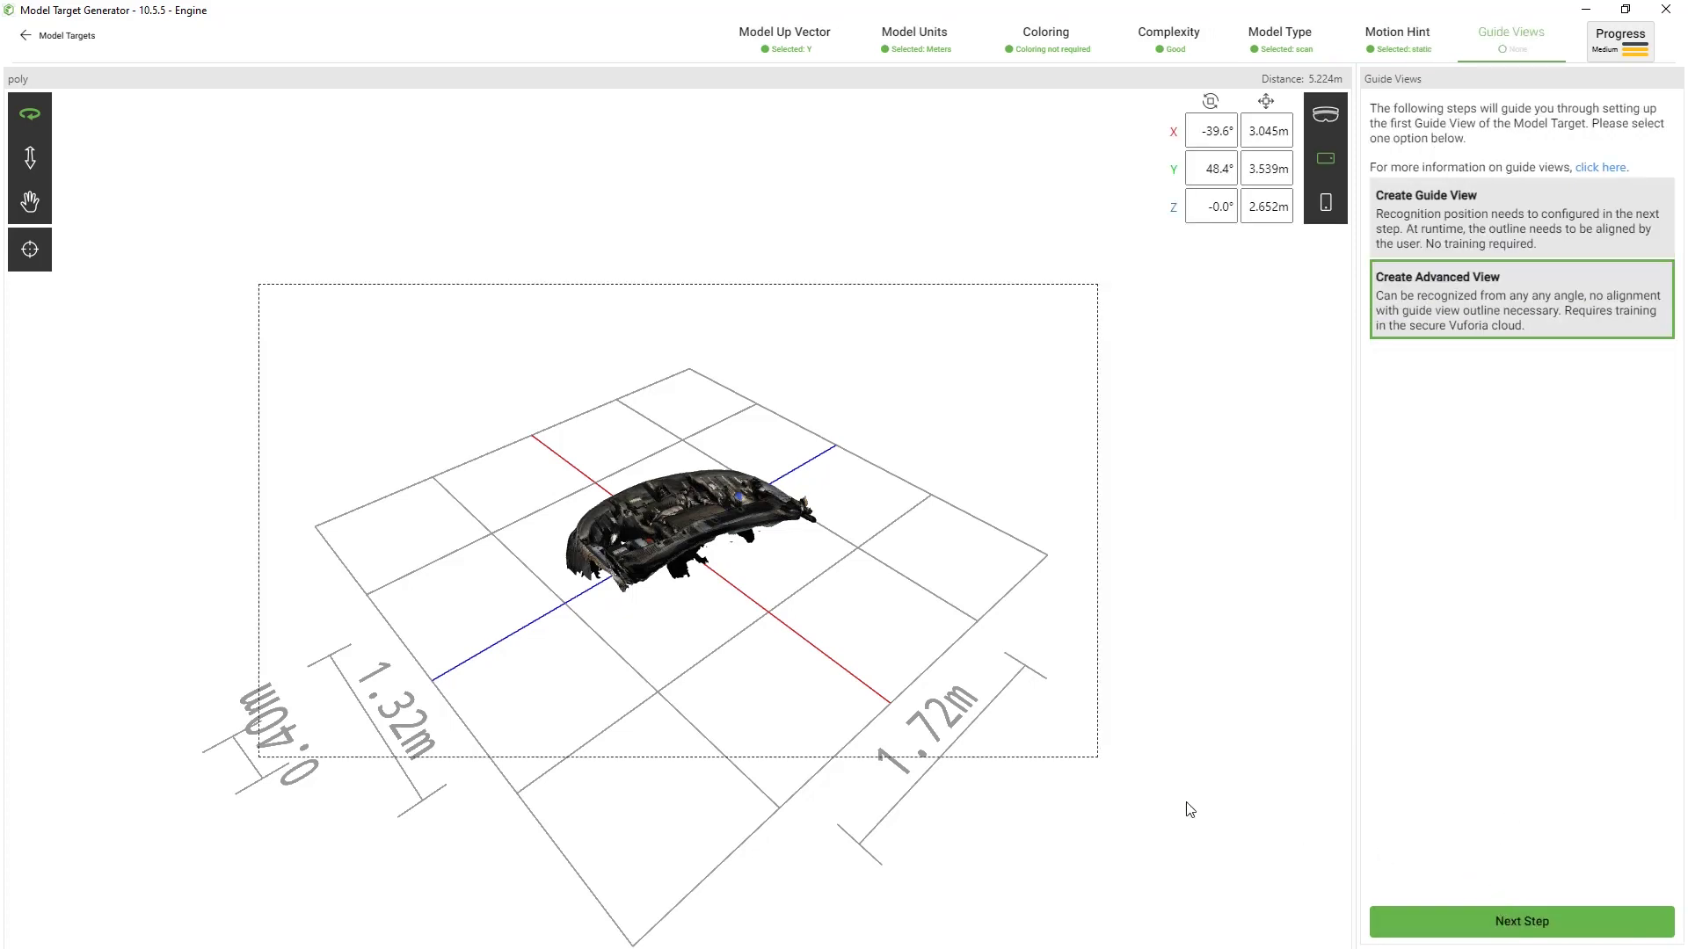
# - Choose to create an advanced guide view of the Custom Advanced View type
pyautogui.moveTo(672, 633); pyautogui.dragTo(1077, 564)
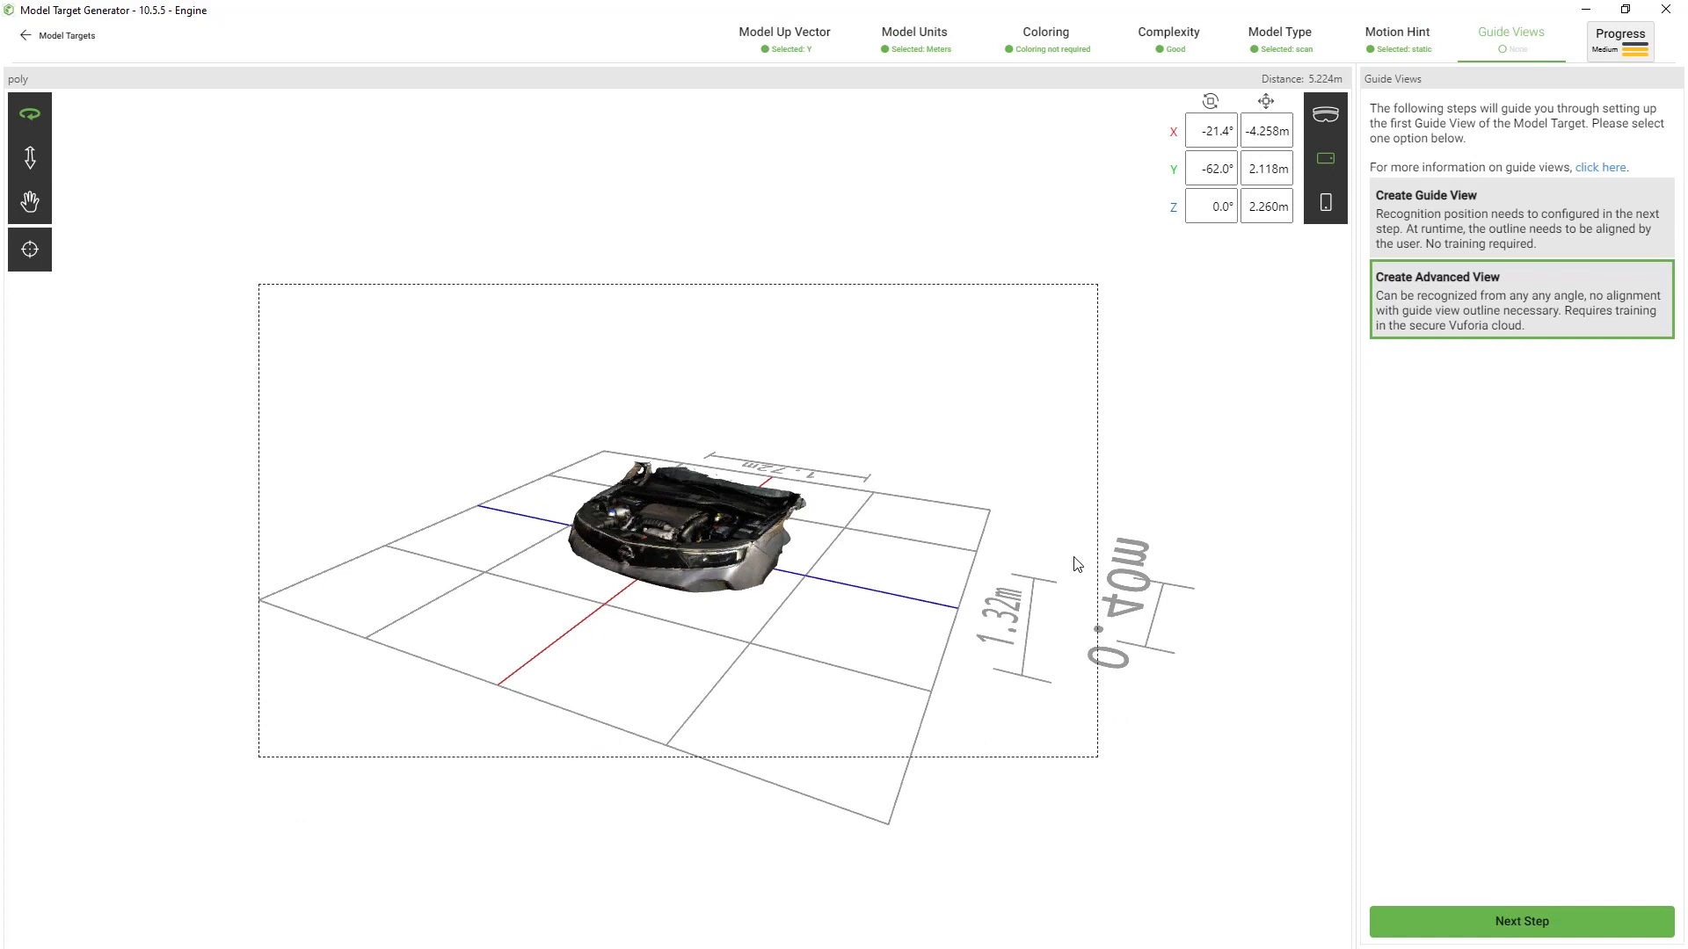
pyautogui.click(1521, 923)
pyautogui.moveTo(803, 637); pyautogui.dragTo(819, 648)
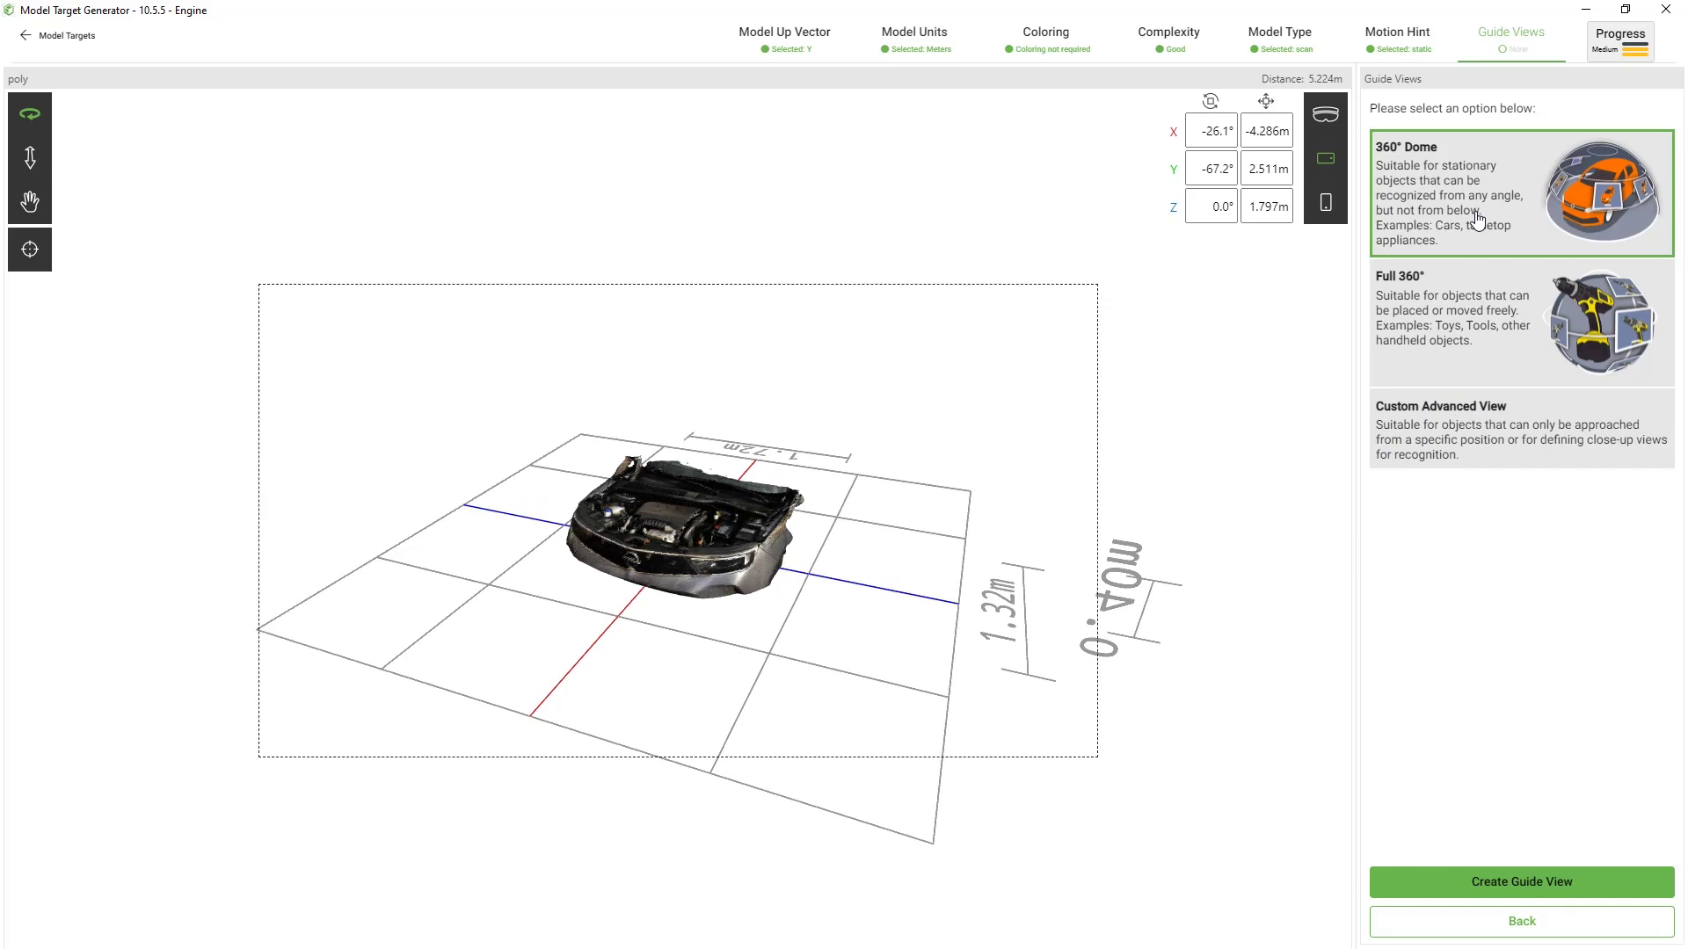
pyautogui.click(1558, 453)
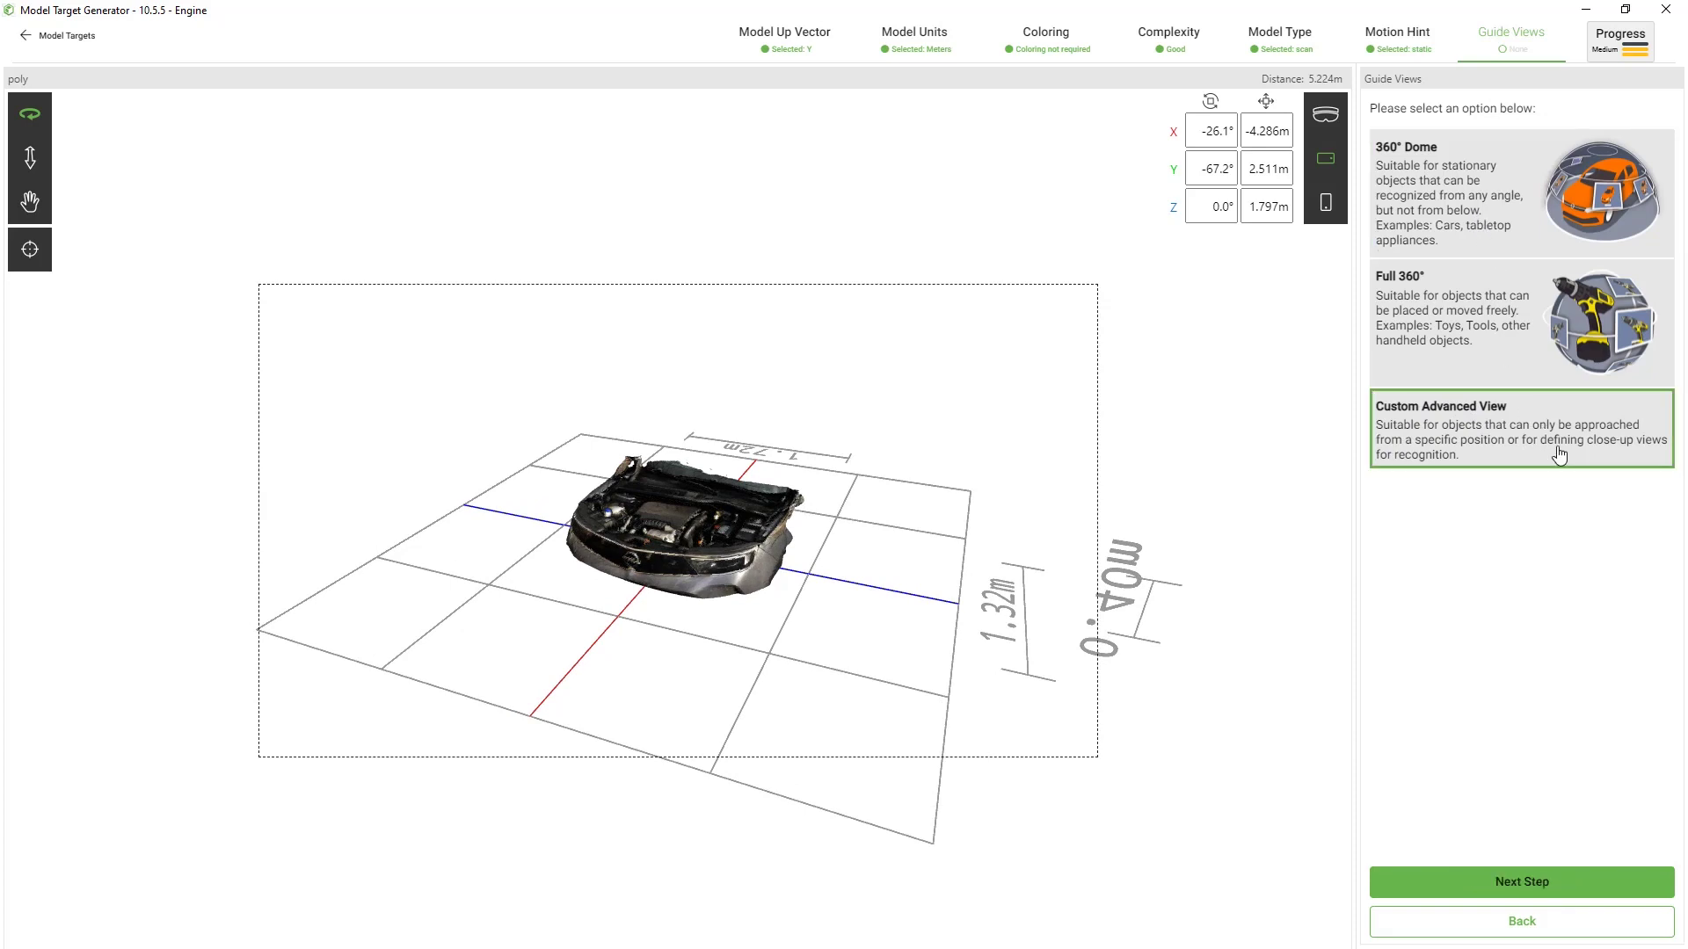
pyautogui.click(1508, 887)
# - Zoom in on the car's front and set that camera position as the guide view
pyautogui.moveTo(801, 665); pyautogui.dragTo(669, 607)
pyautogui.scroll(5, 641, 575)
pyautogui.scroll(2, 622, 589)
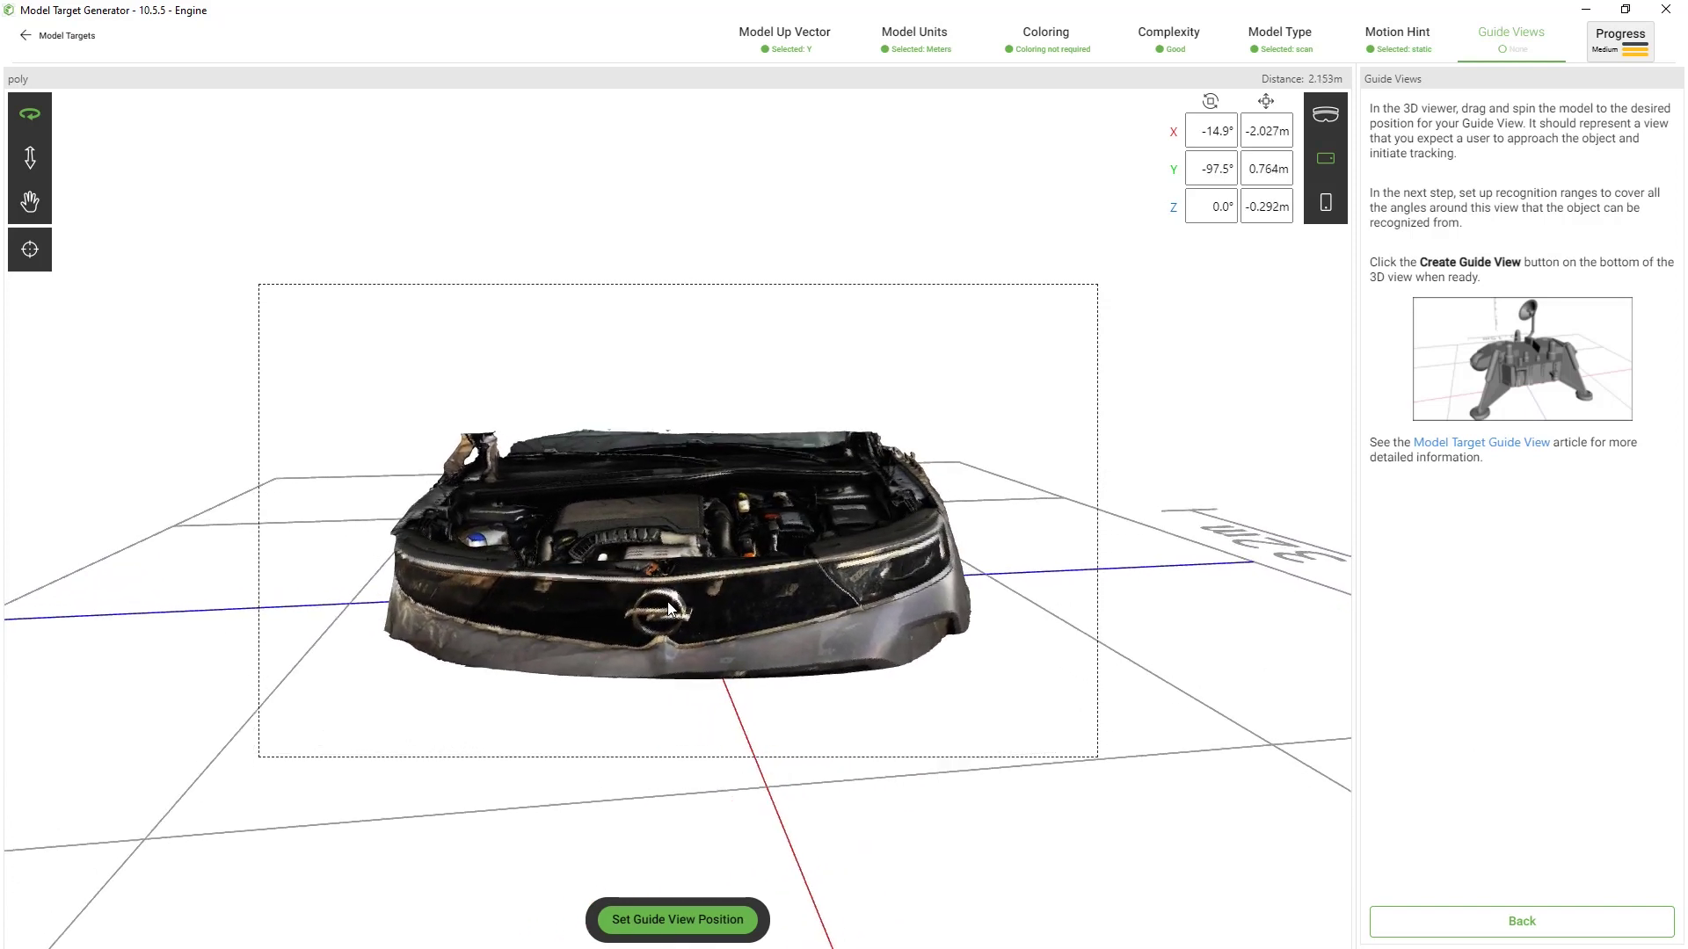
pyautogui.click(668, 919)
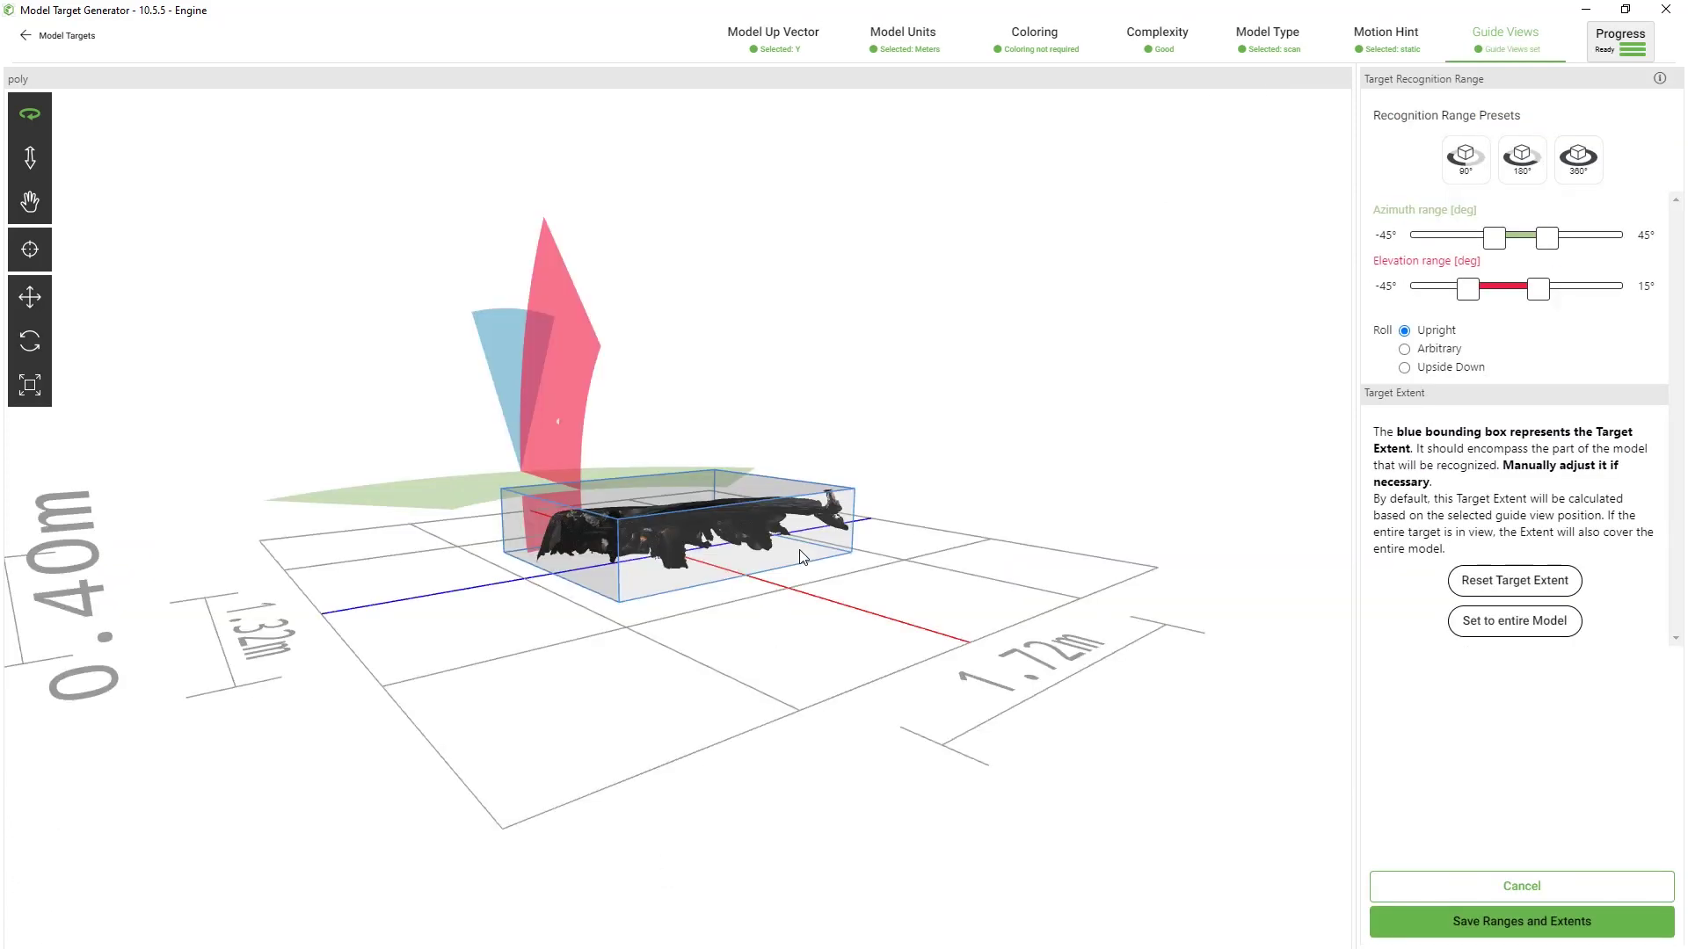
# - Set guide view ranges to azimuth -120° to 120° and elevation -90° to 0°, then save
pyautogui.moveTo(815, 546); pyautogui.dragTo(864, 650)
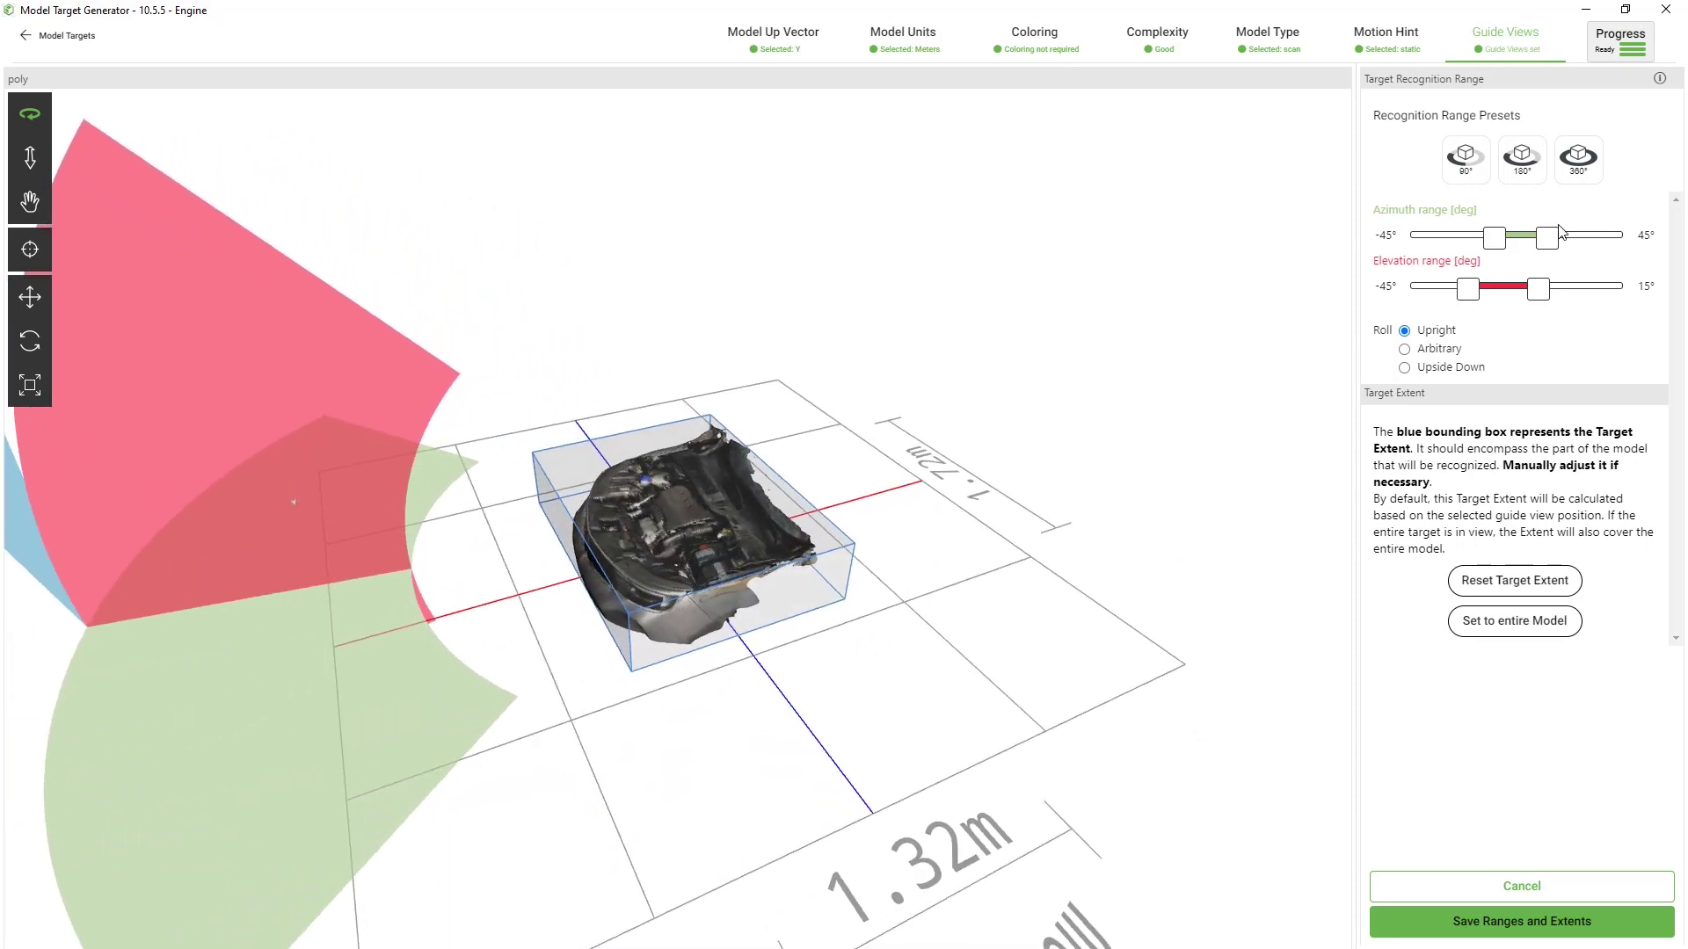
pyautogui.moveTo(1549, 249); pyautogui.dragTo(1451, 245)
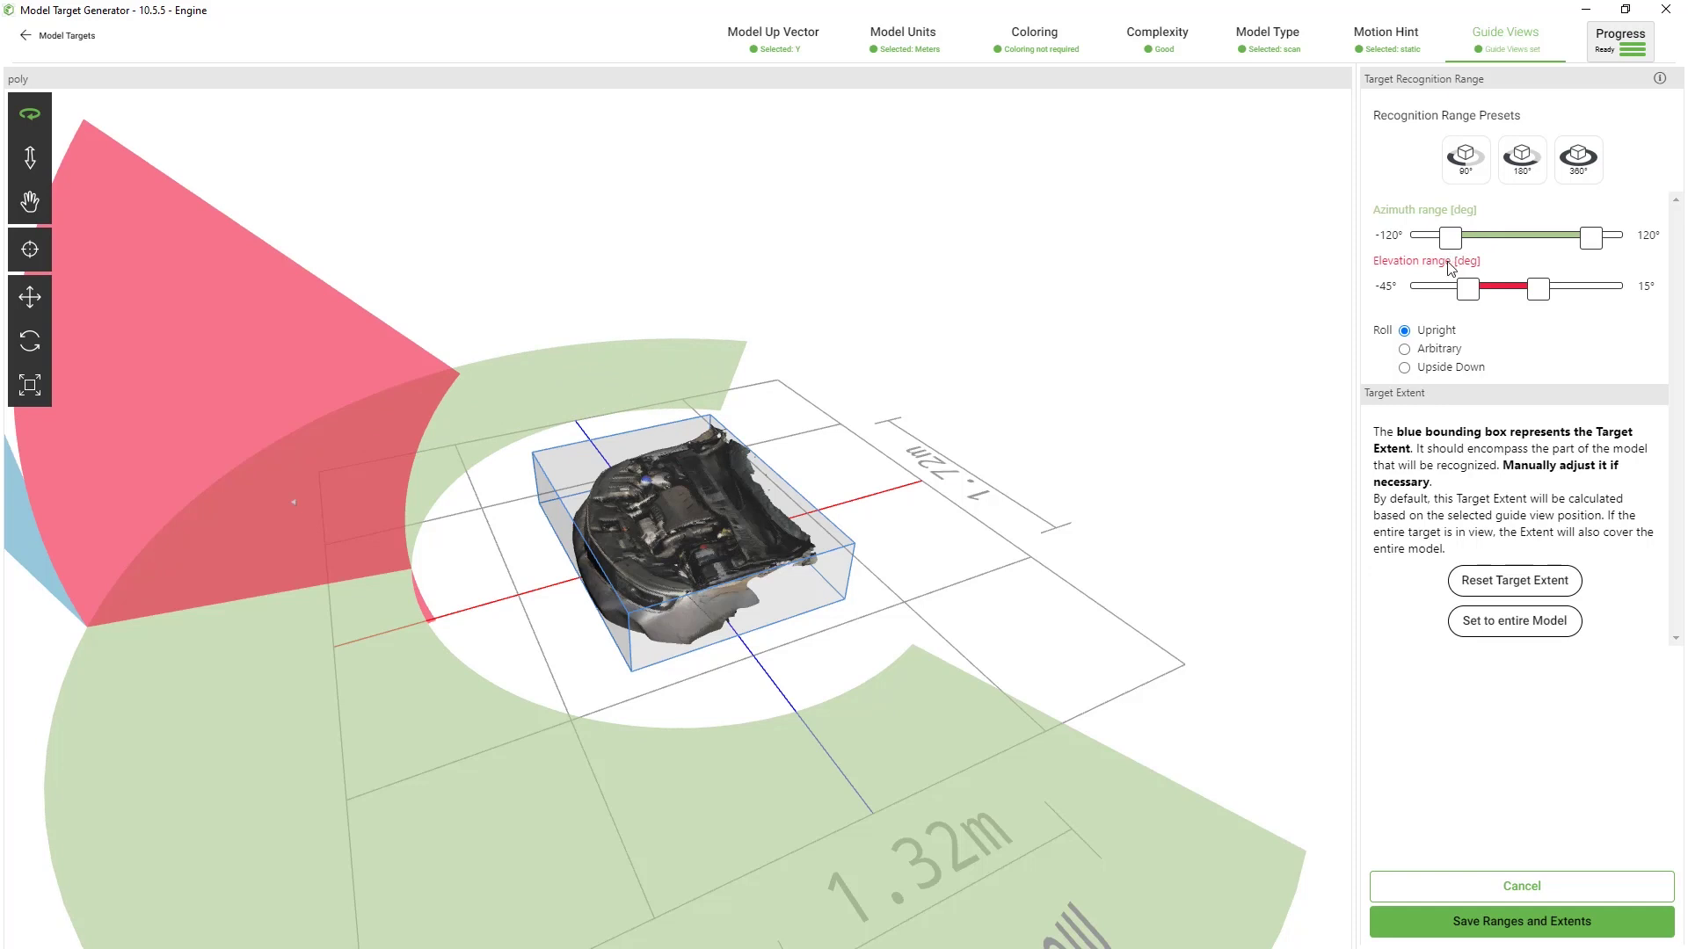
pyautogui.moveTo(1539, 293); pyautogui.dragTo(1415, 290)
pyautogui.scroll(-3, 717, 461)
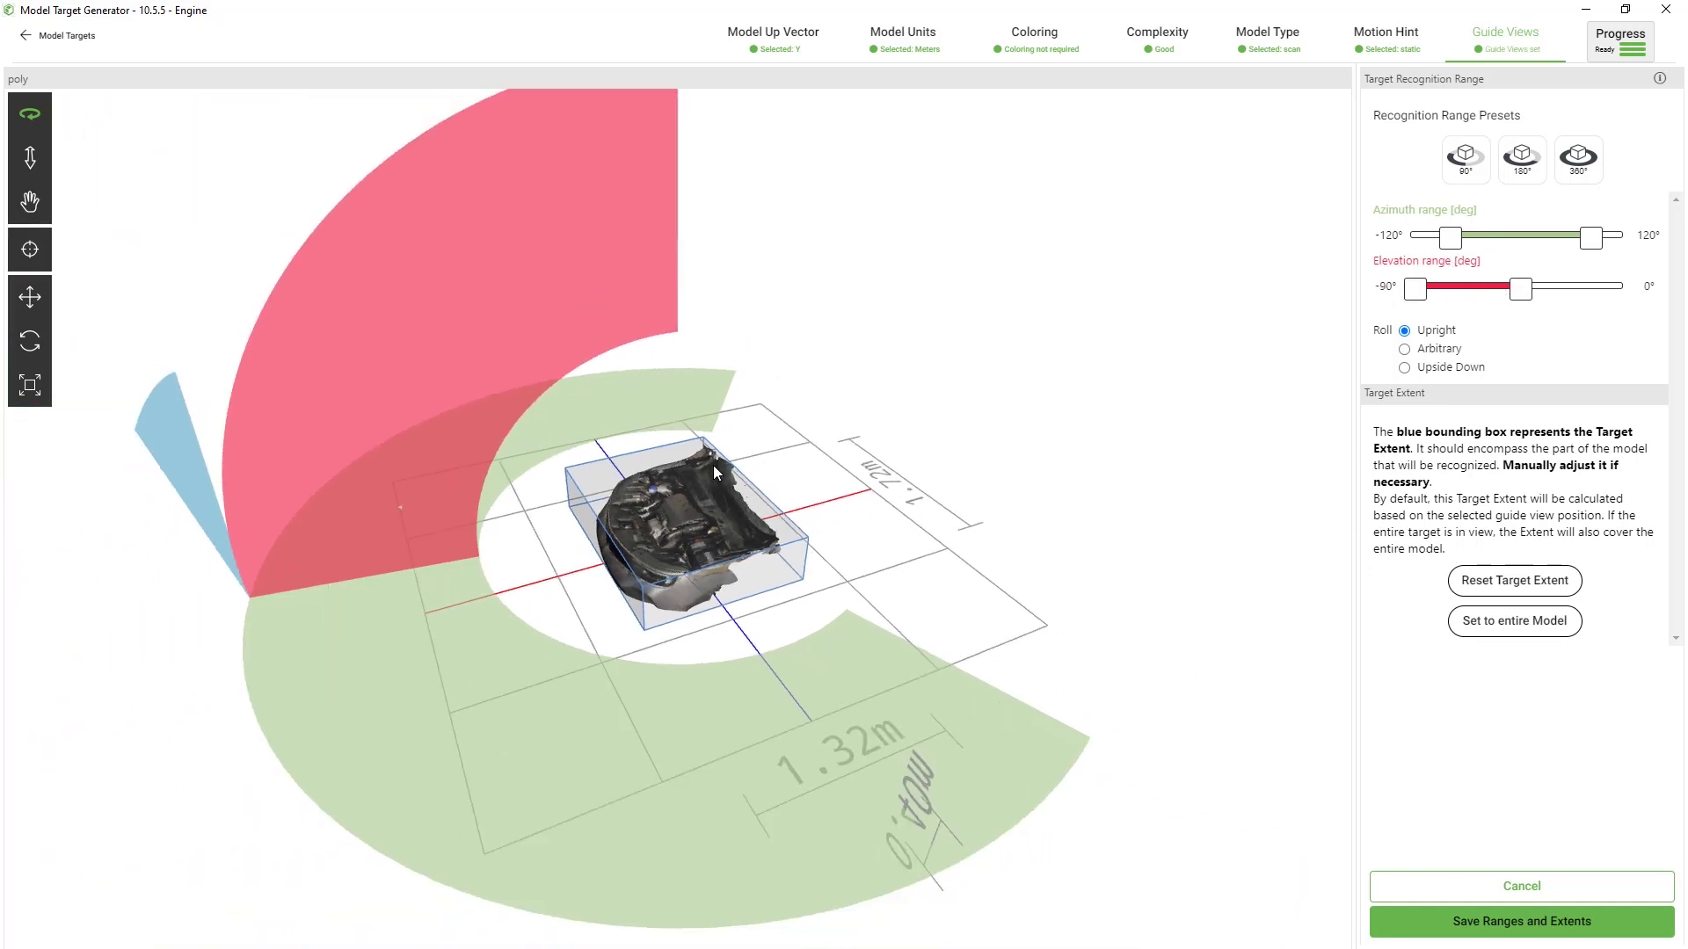
pyautogui.moveTo(714, 466); pyautogui.dragTo(684, 489)
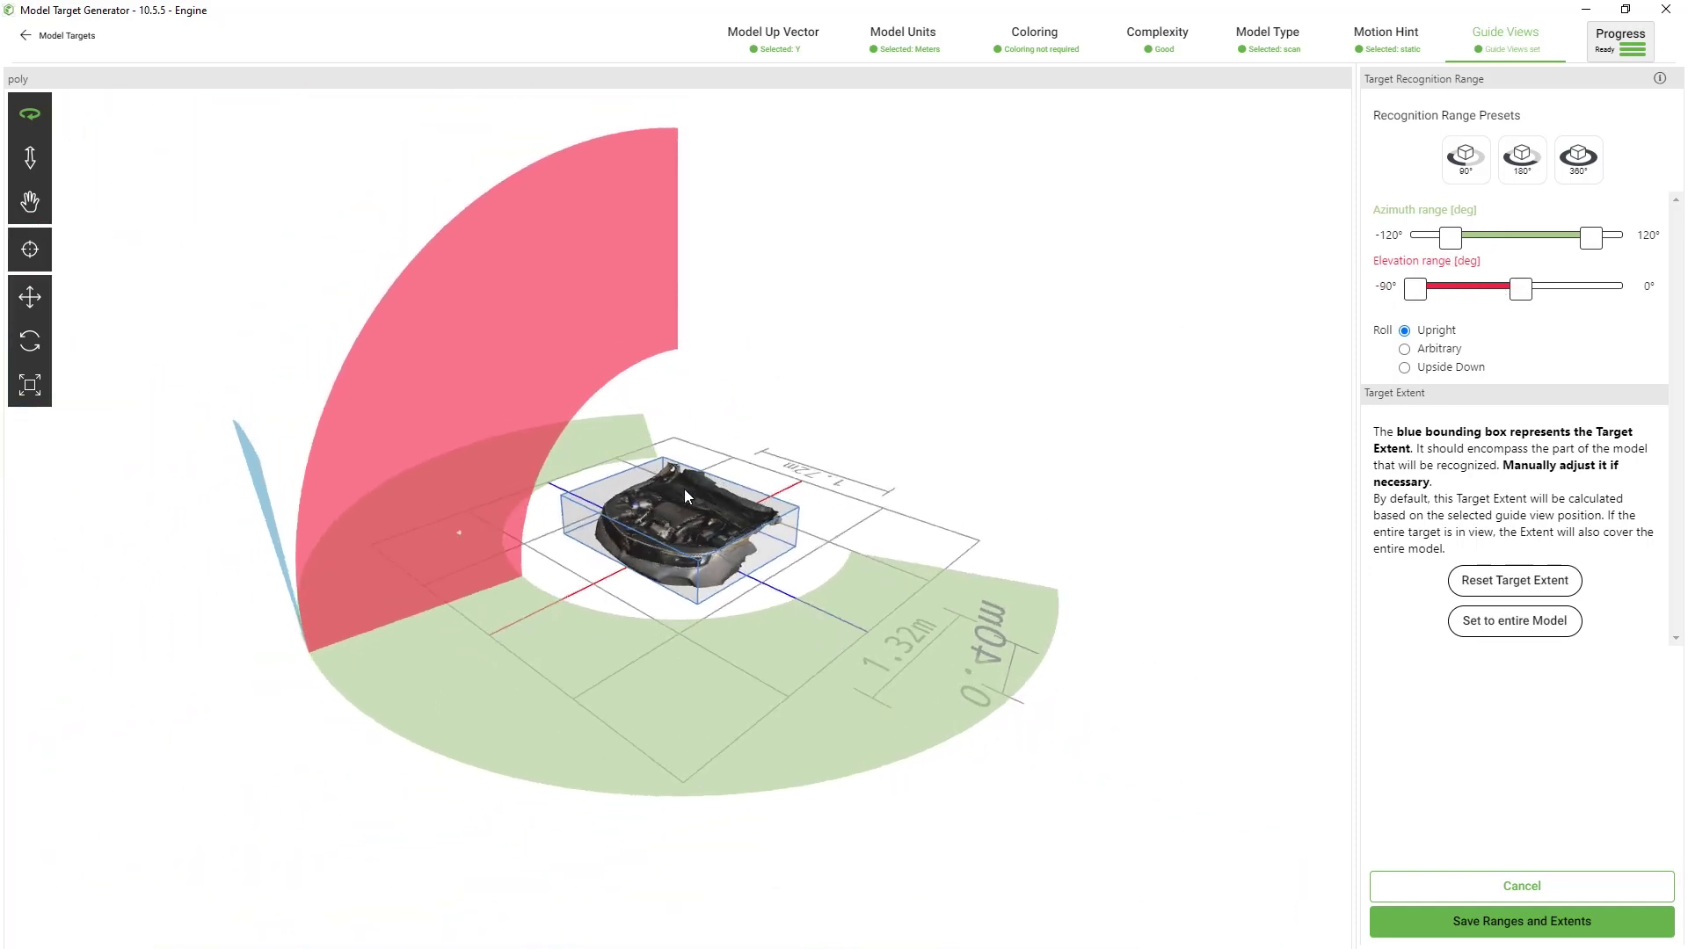
pyautogui.click(1568, 922)
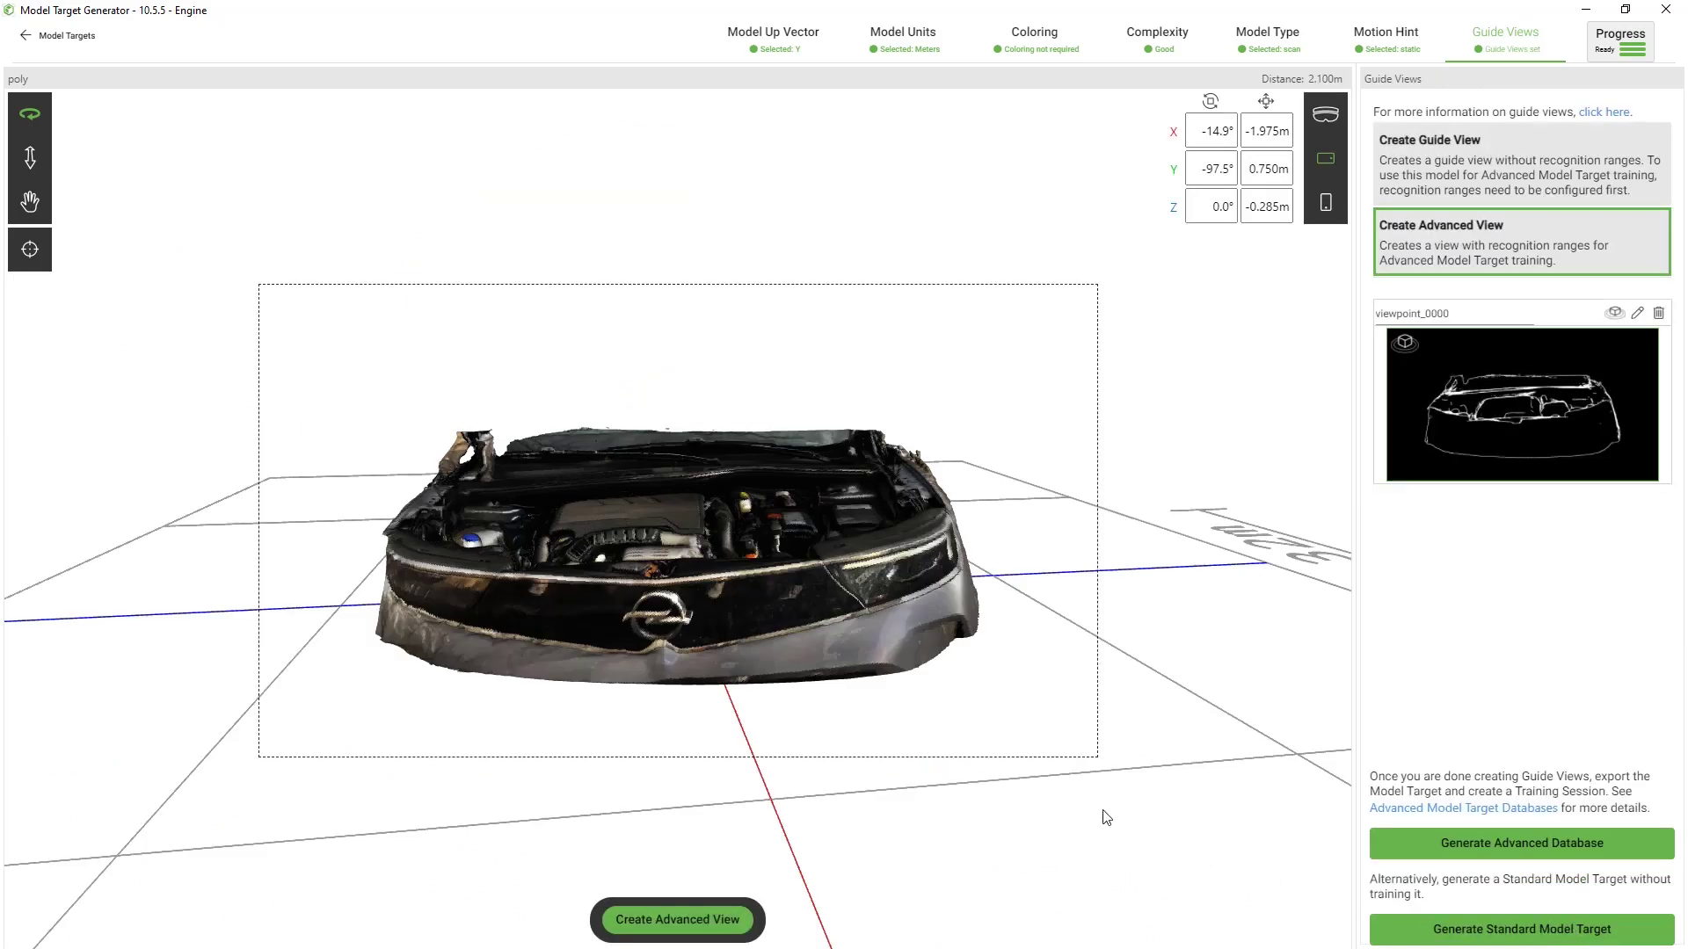
# - Generate an advanced Engine database described as 'Car Engine' and add the Engine target
pyautogui.click(1617, 851)
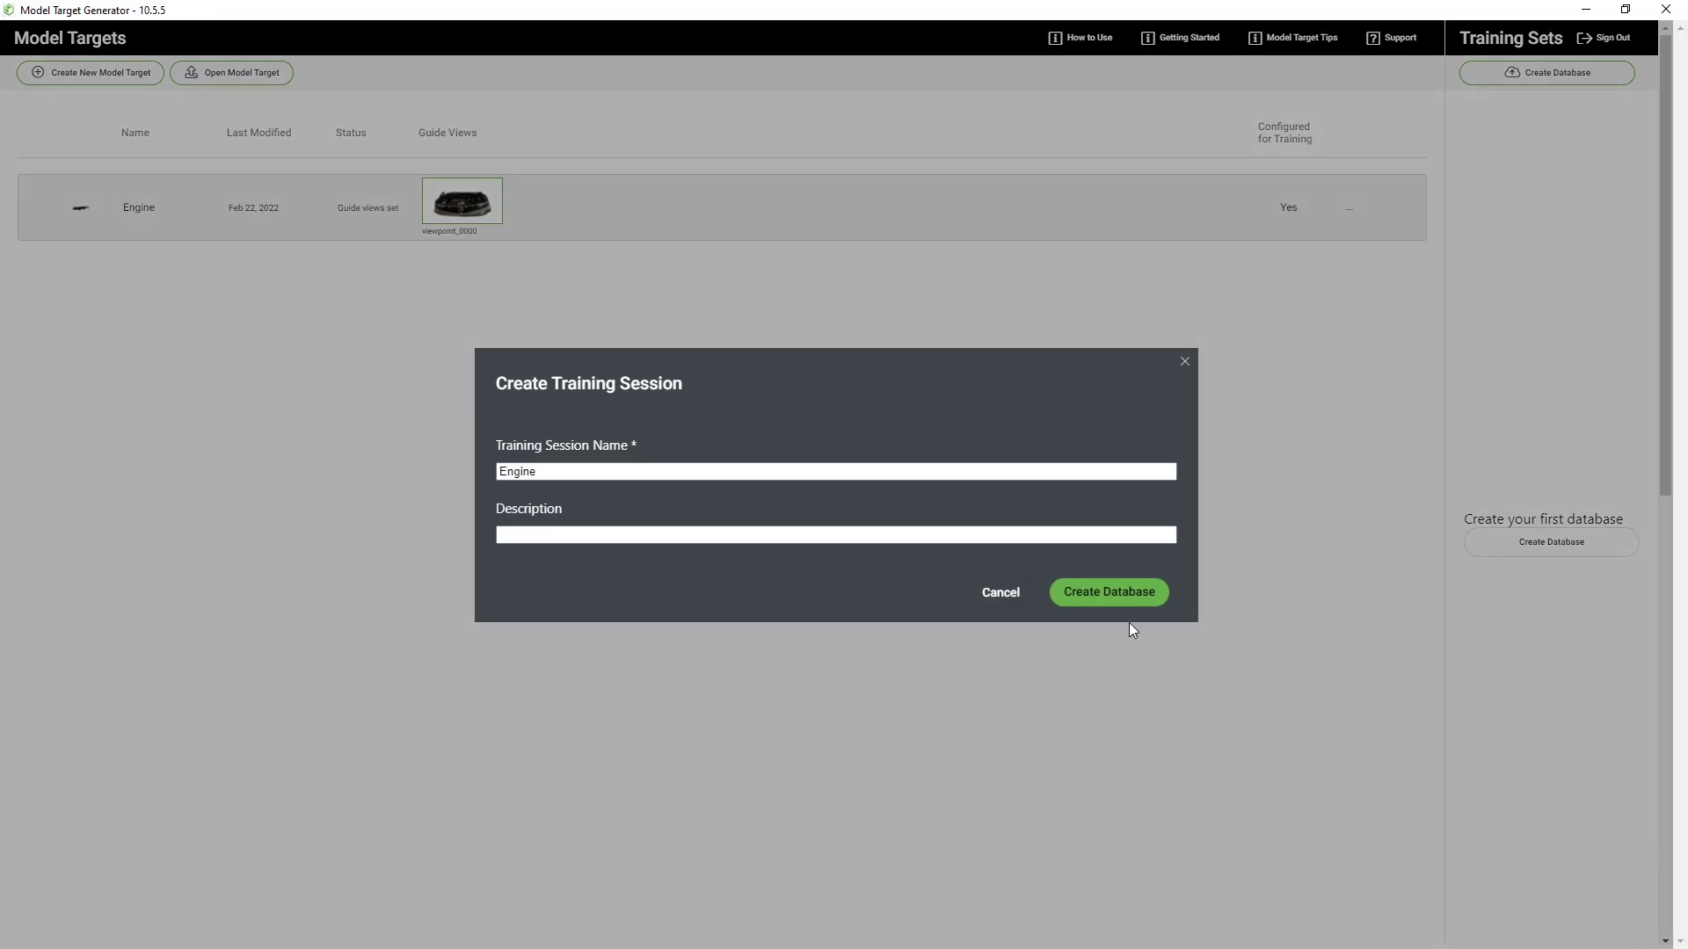
pyautogui.click(1034, 538)
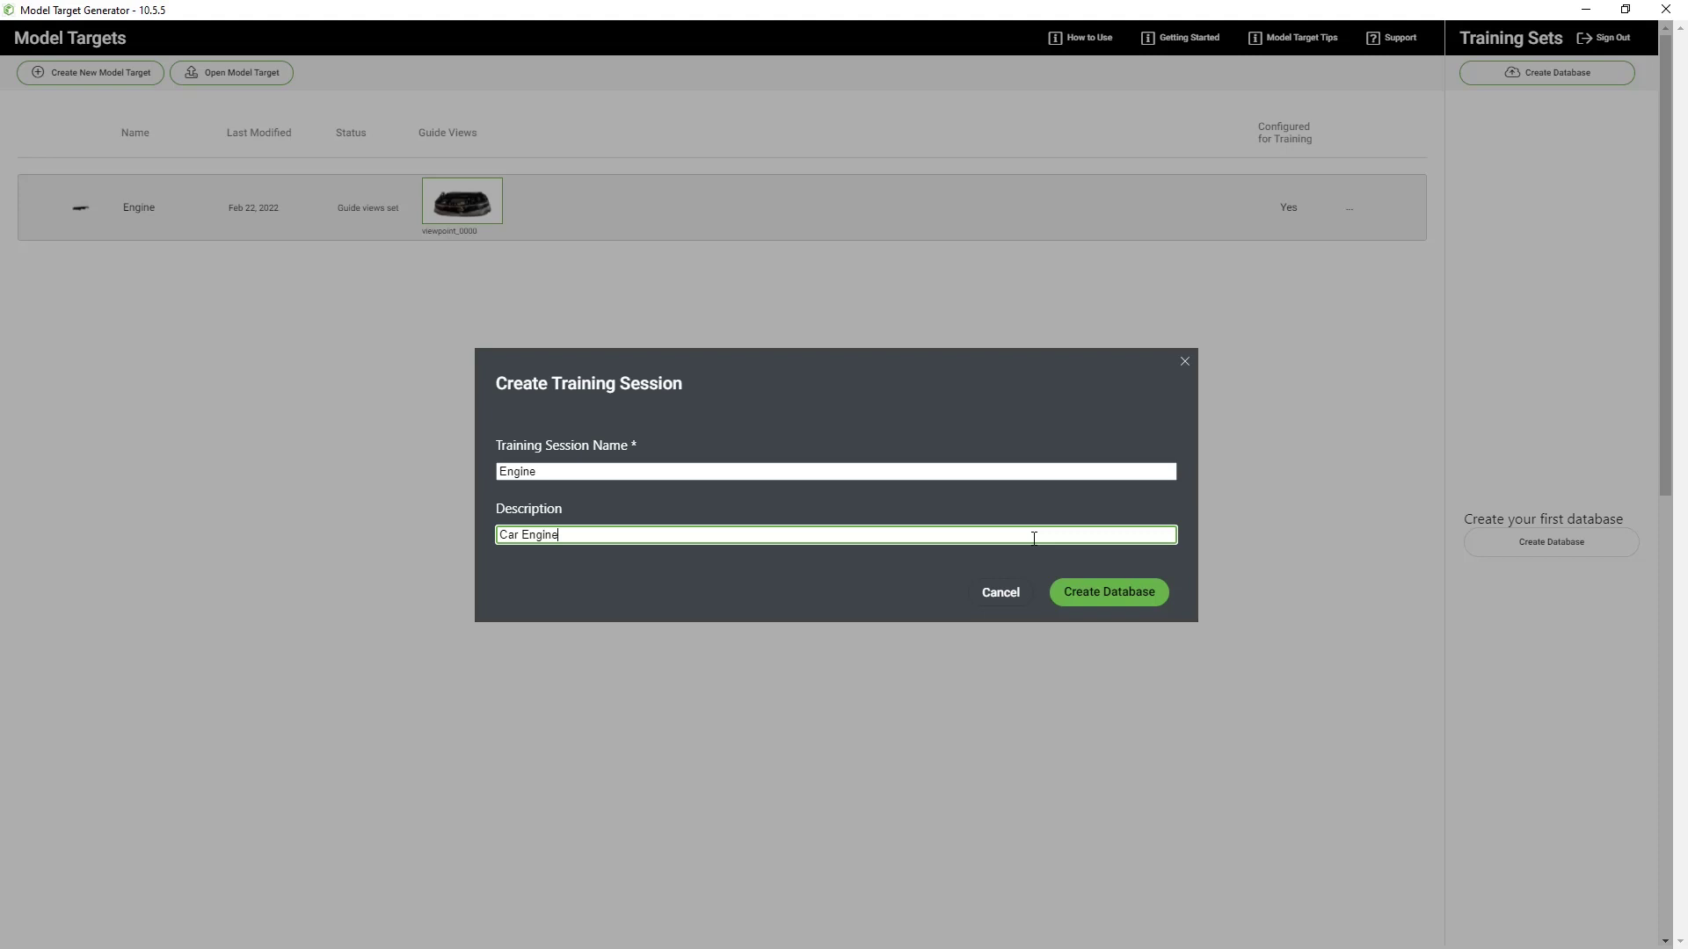
pyautogui.click(1106, 592)
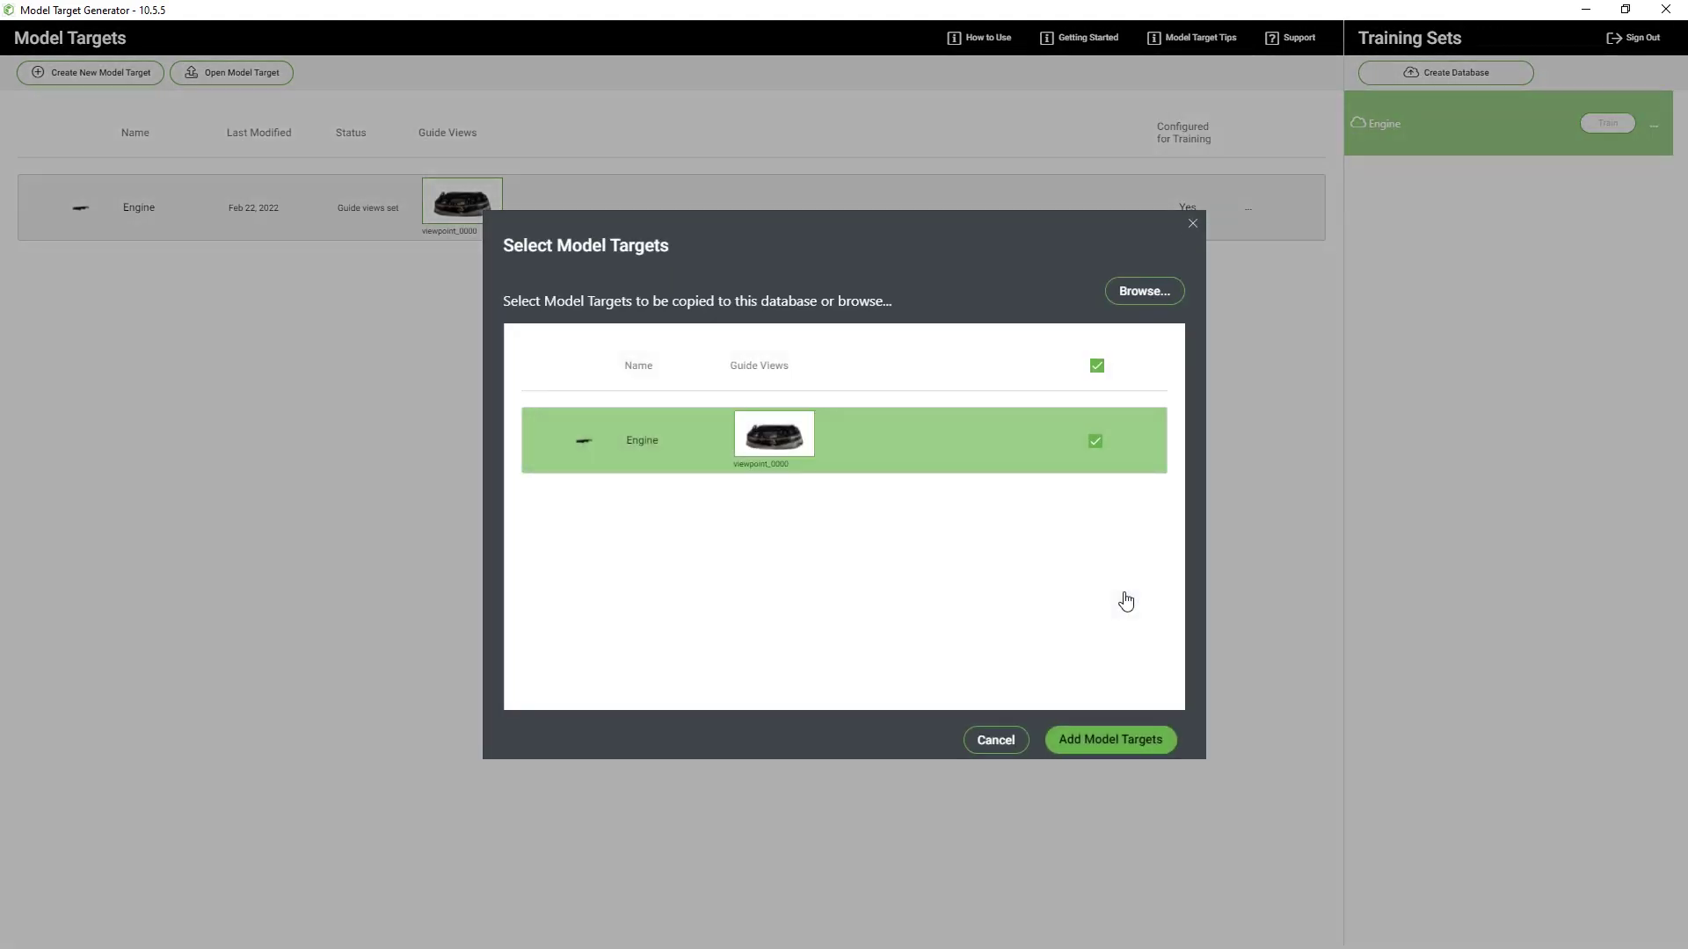
pyautogui.click(1122, 745)
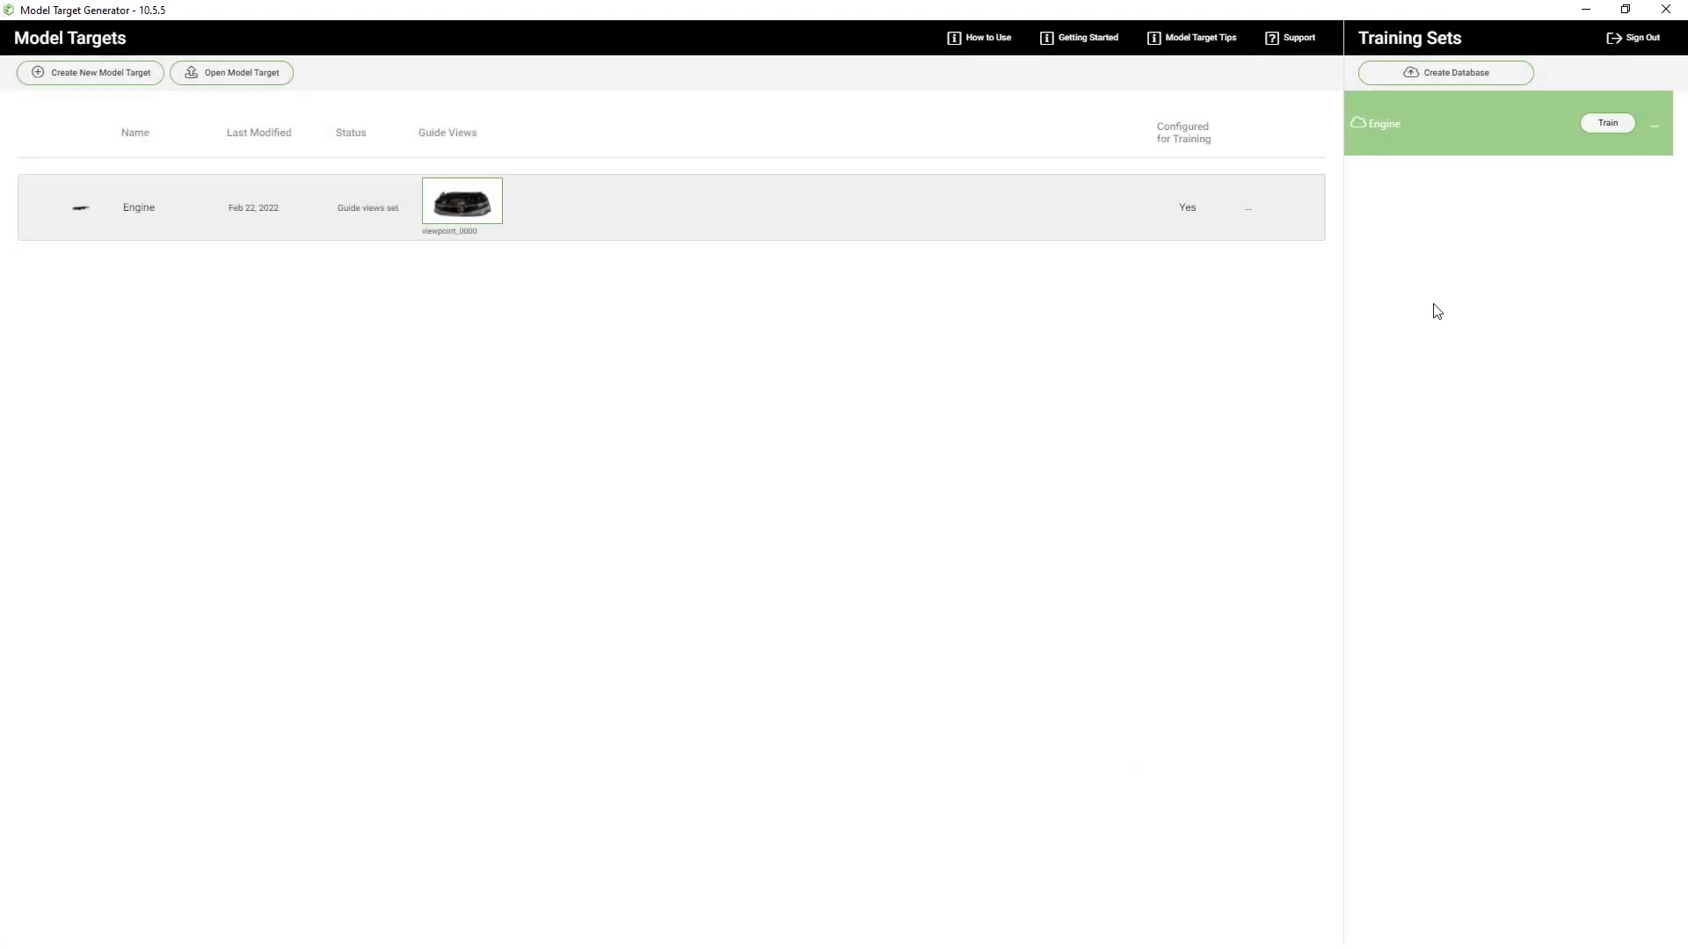
pyautogui.click(1622, 123)
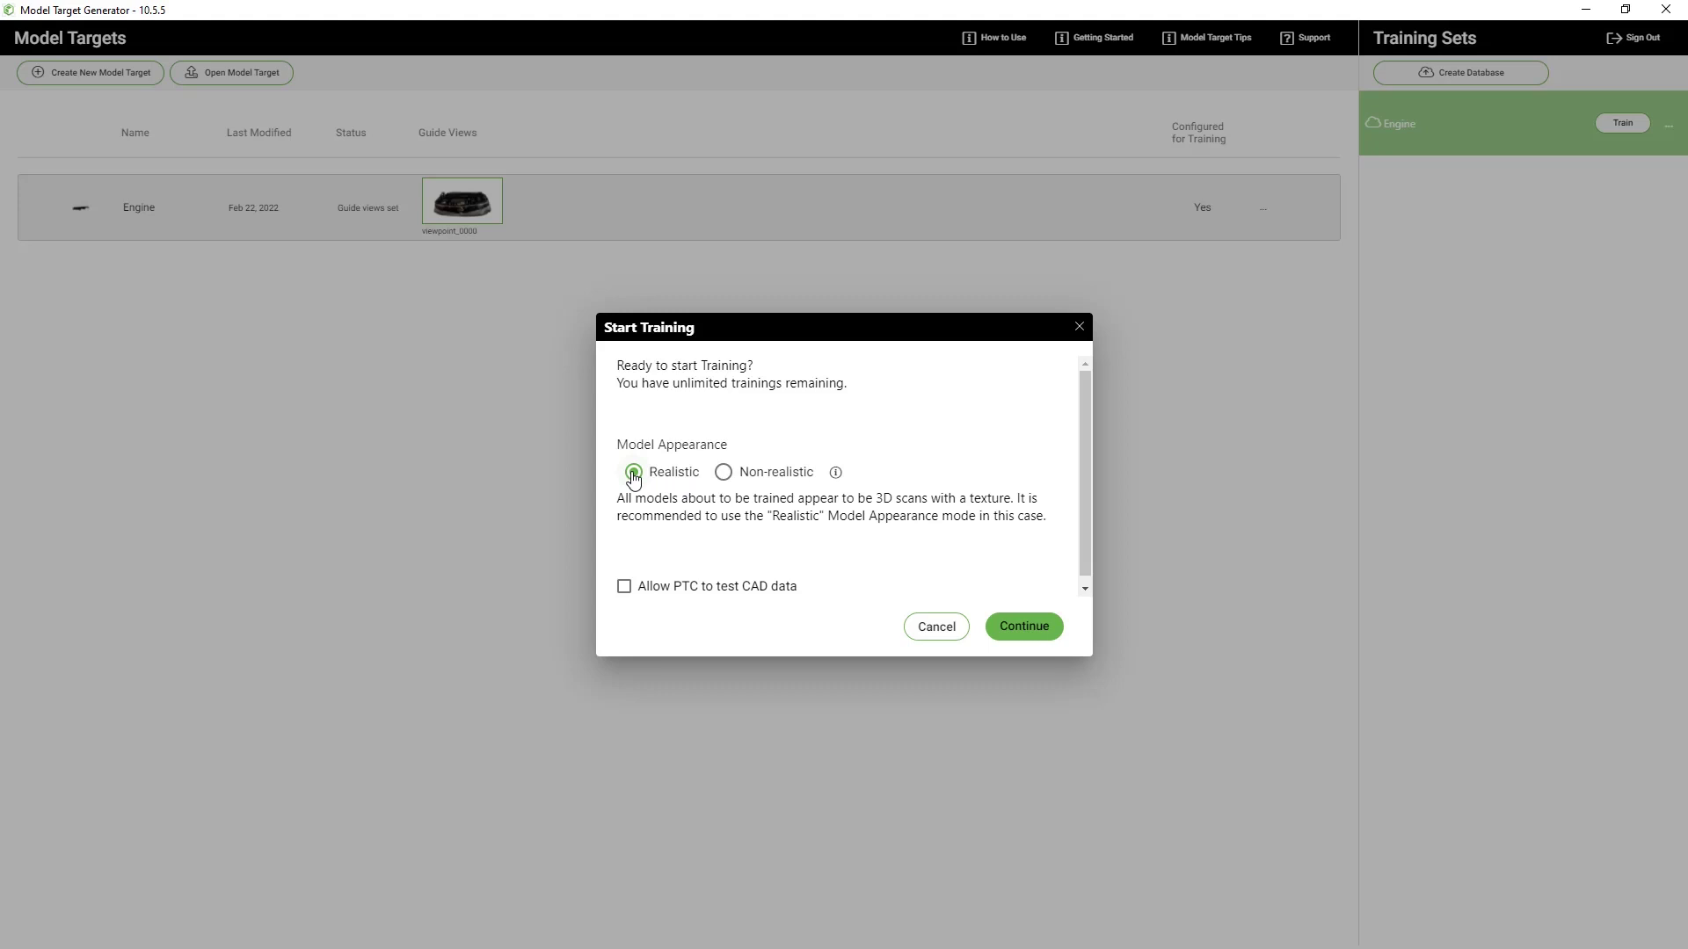
# - Train the Engine database with Realistic appearance and export it into a new Engine folder
pyautogui.click(1047, 626)
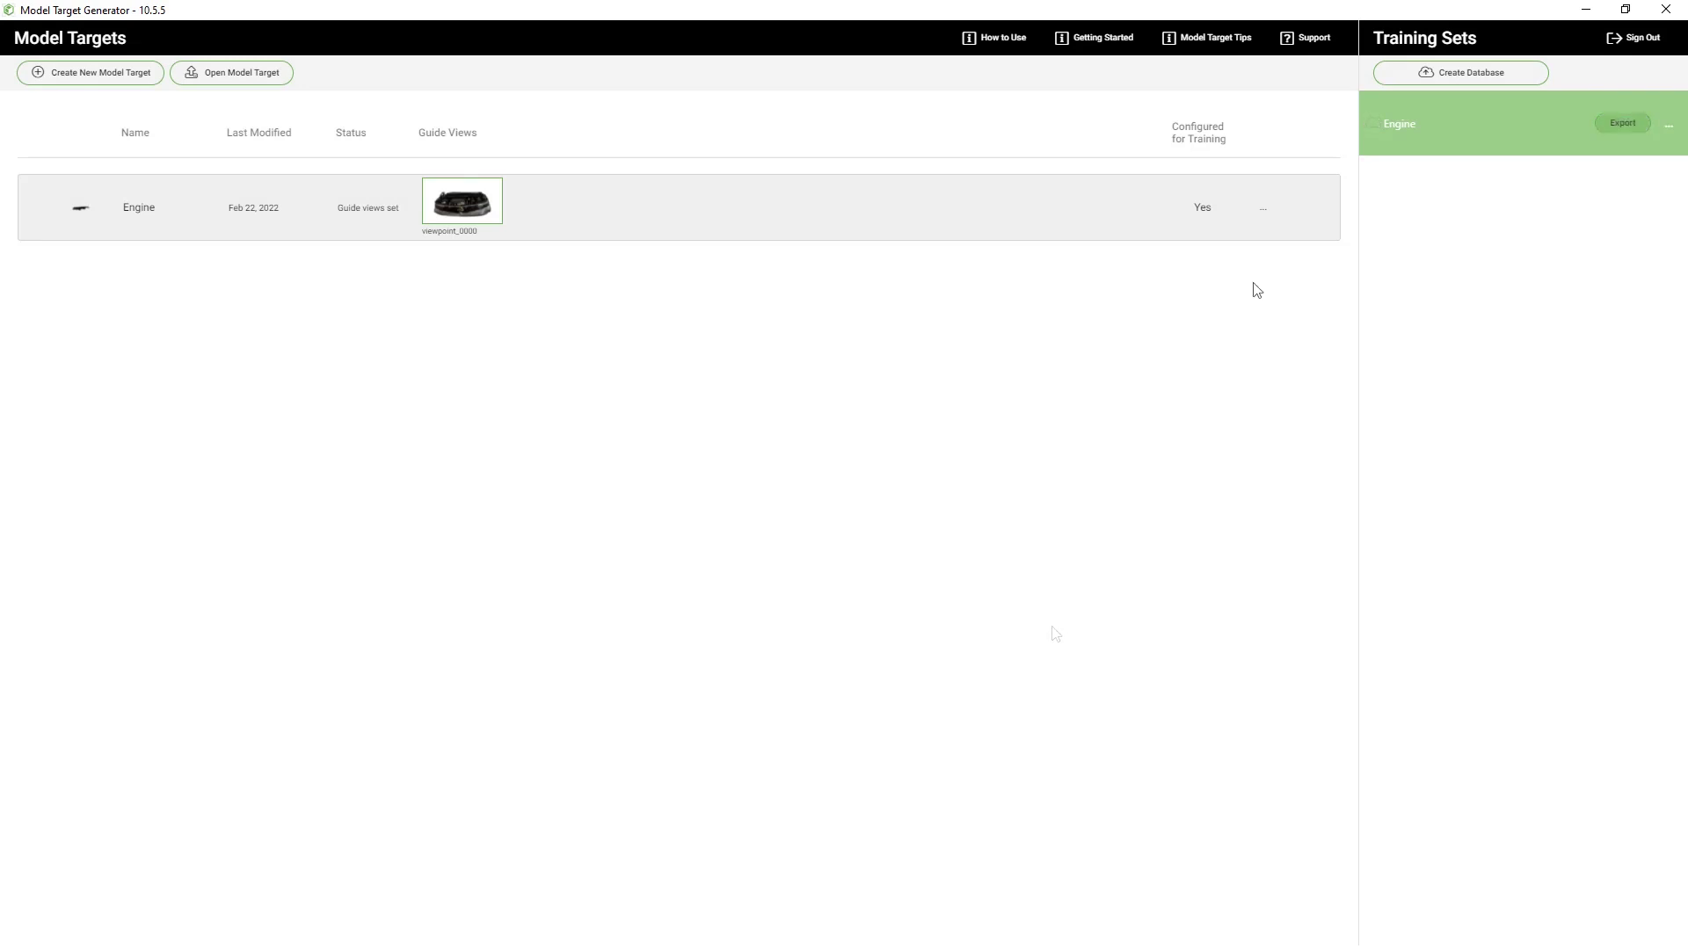
pyautogui.click(128, 97)
pyautogui.write('Engine')
pyautogui.press('Return')
pyautogui.press('Return')
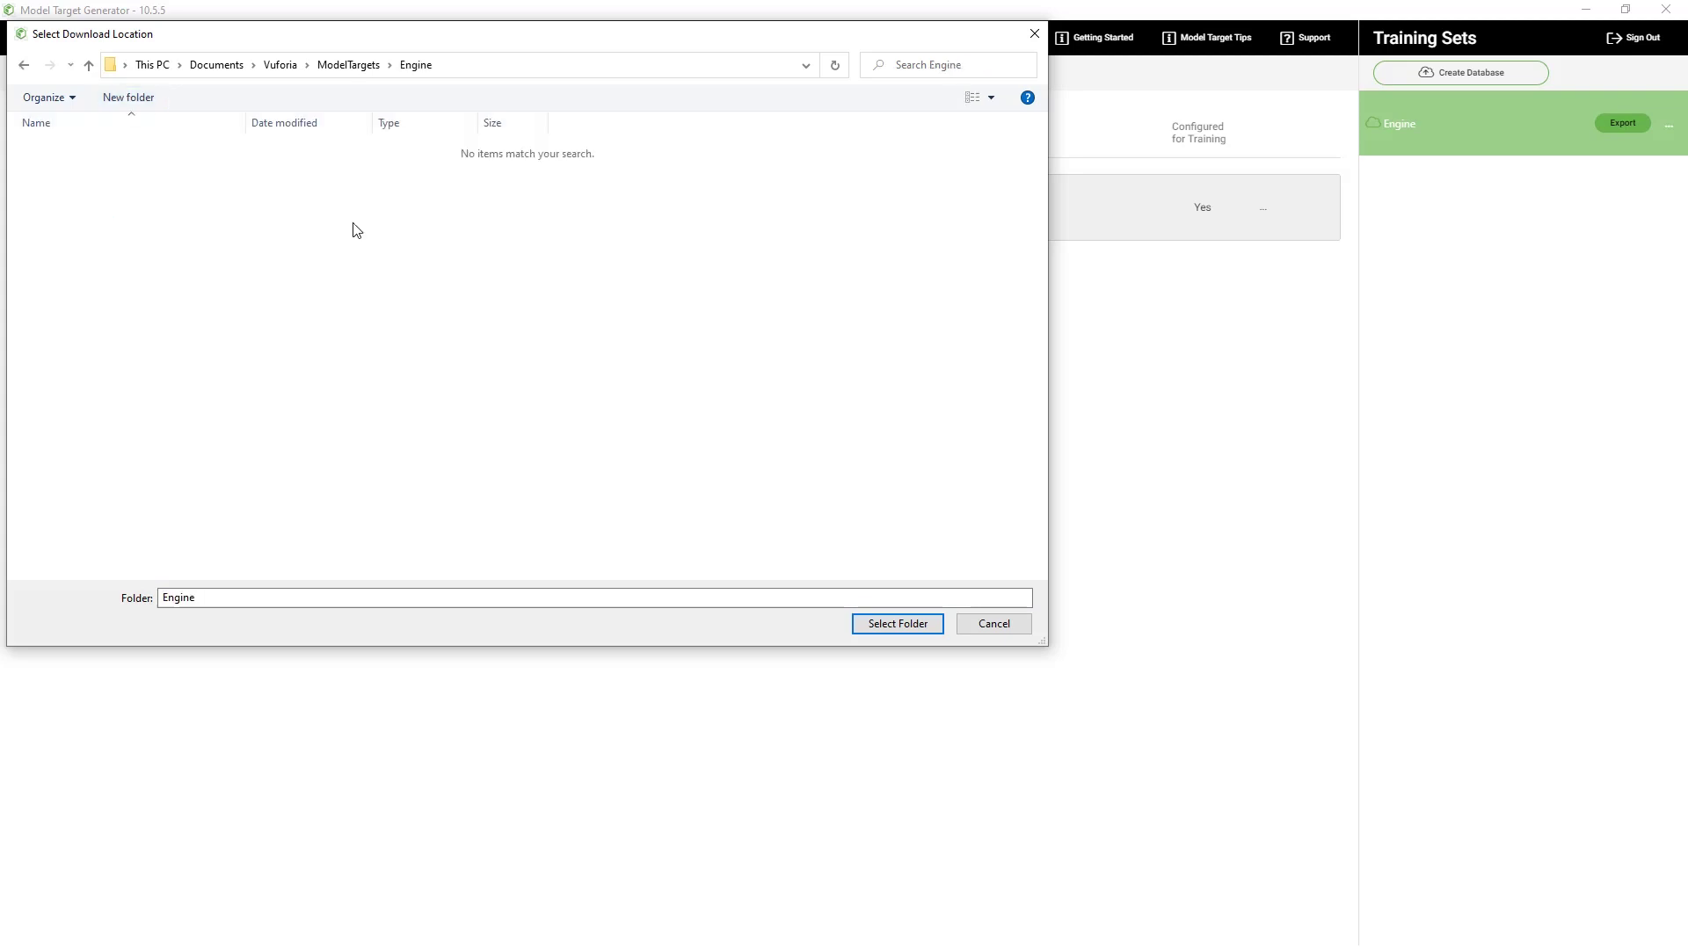
pyautogui.click(883, 626)
pyautogui.click(383, 352)
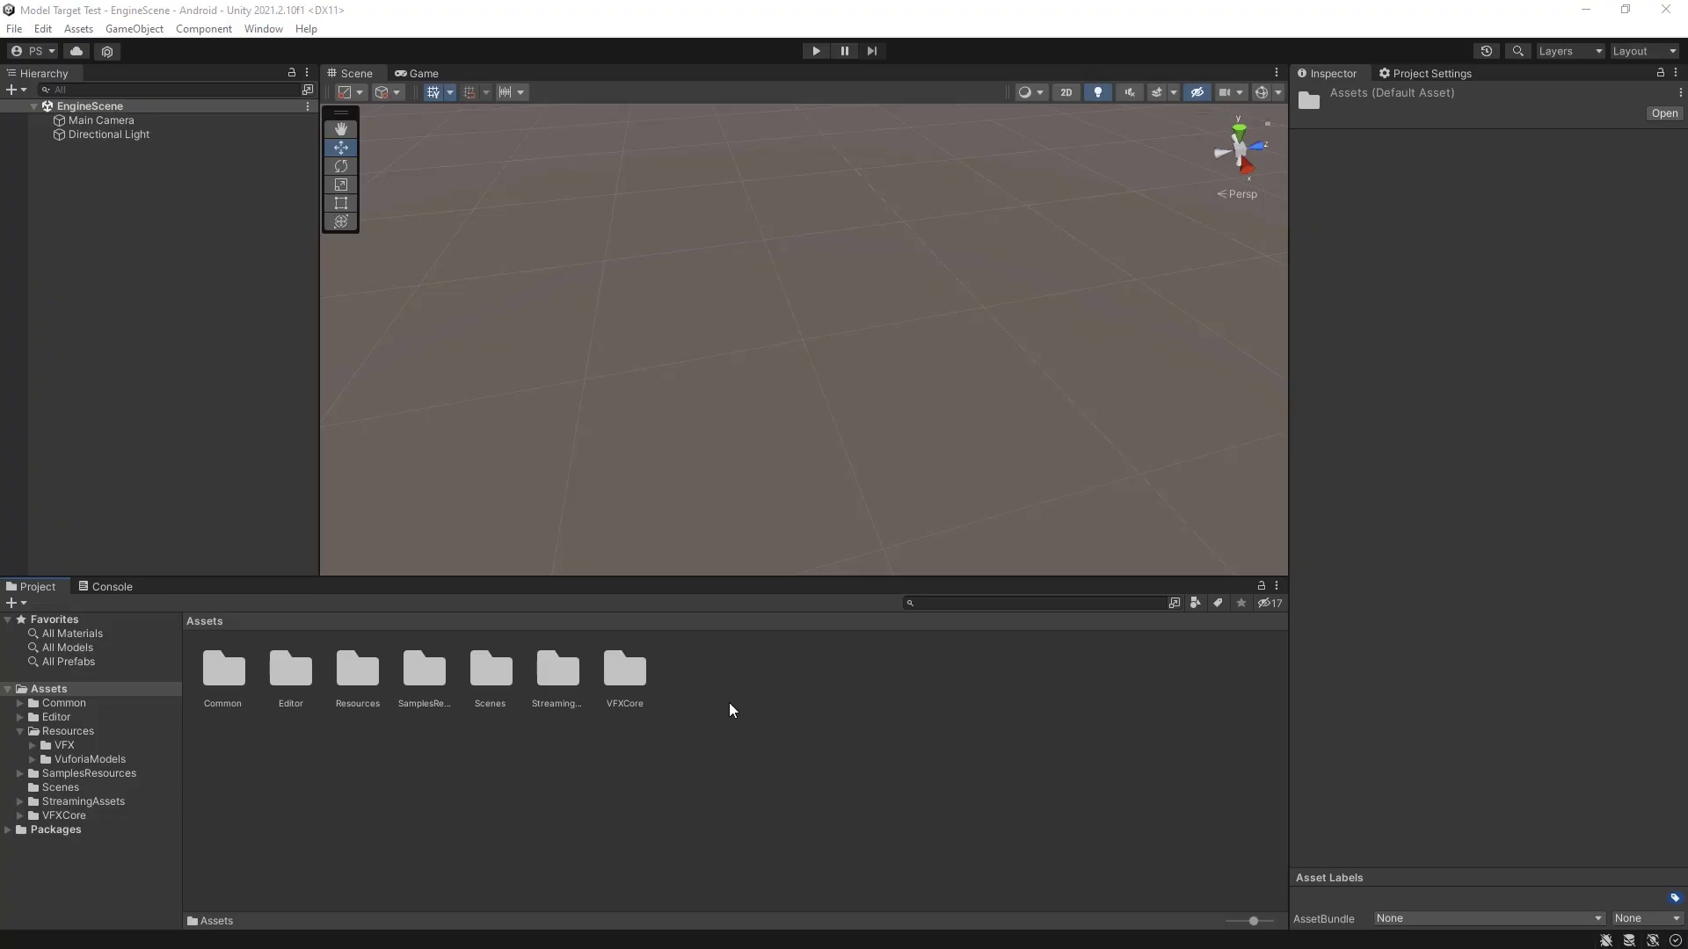
# - Import the Engine Unity package into the project's Assets as a custom package
pyautogui.rightClick(730, 710)
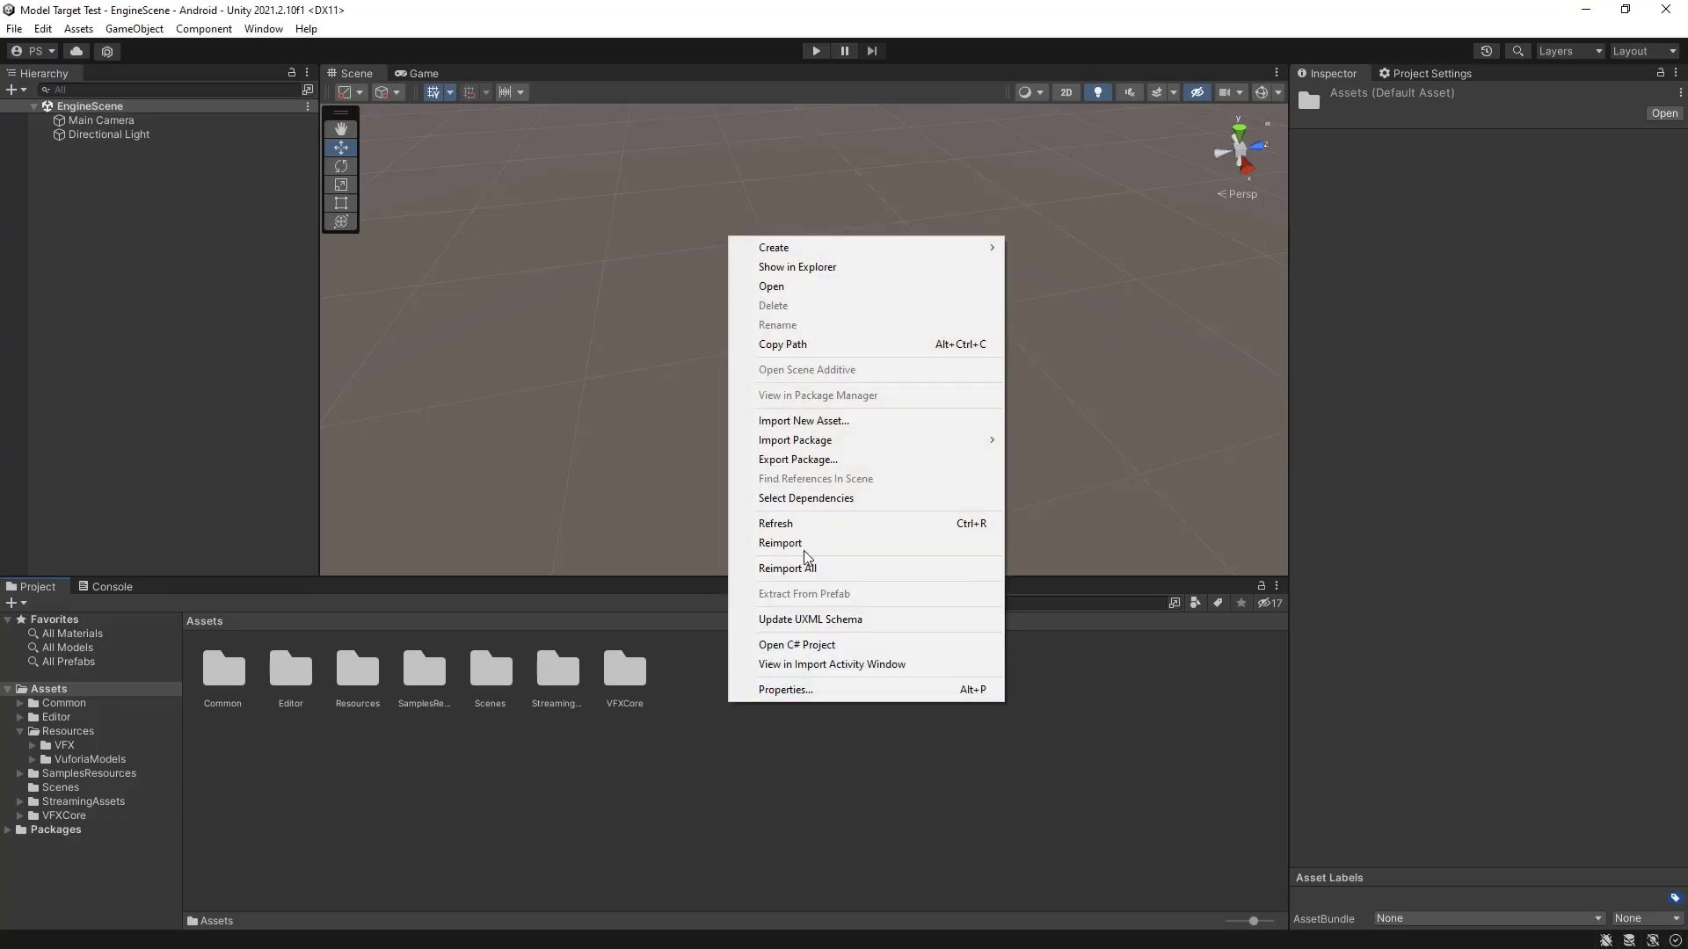
pyautogui.moveTo(802, 442)
pyautogui.click(1081, 441)
pyautogui.click(352, 186)
pyautogui.click(1136, 661)
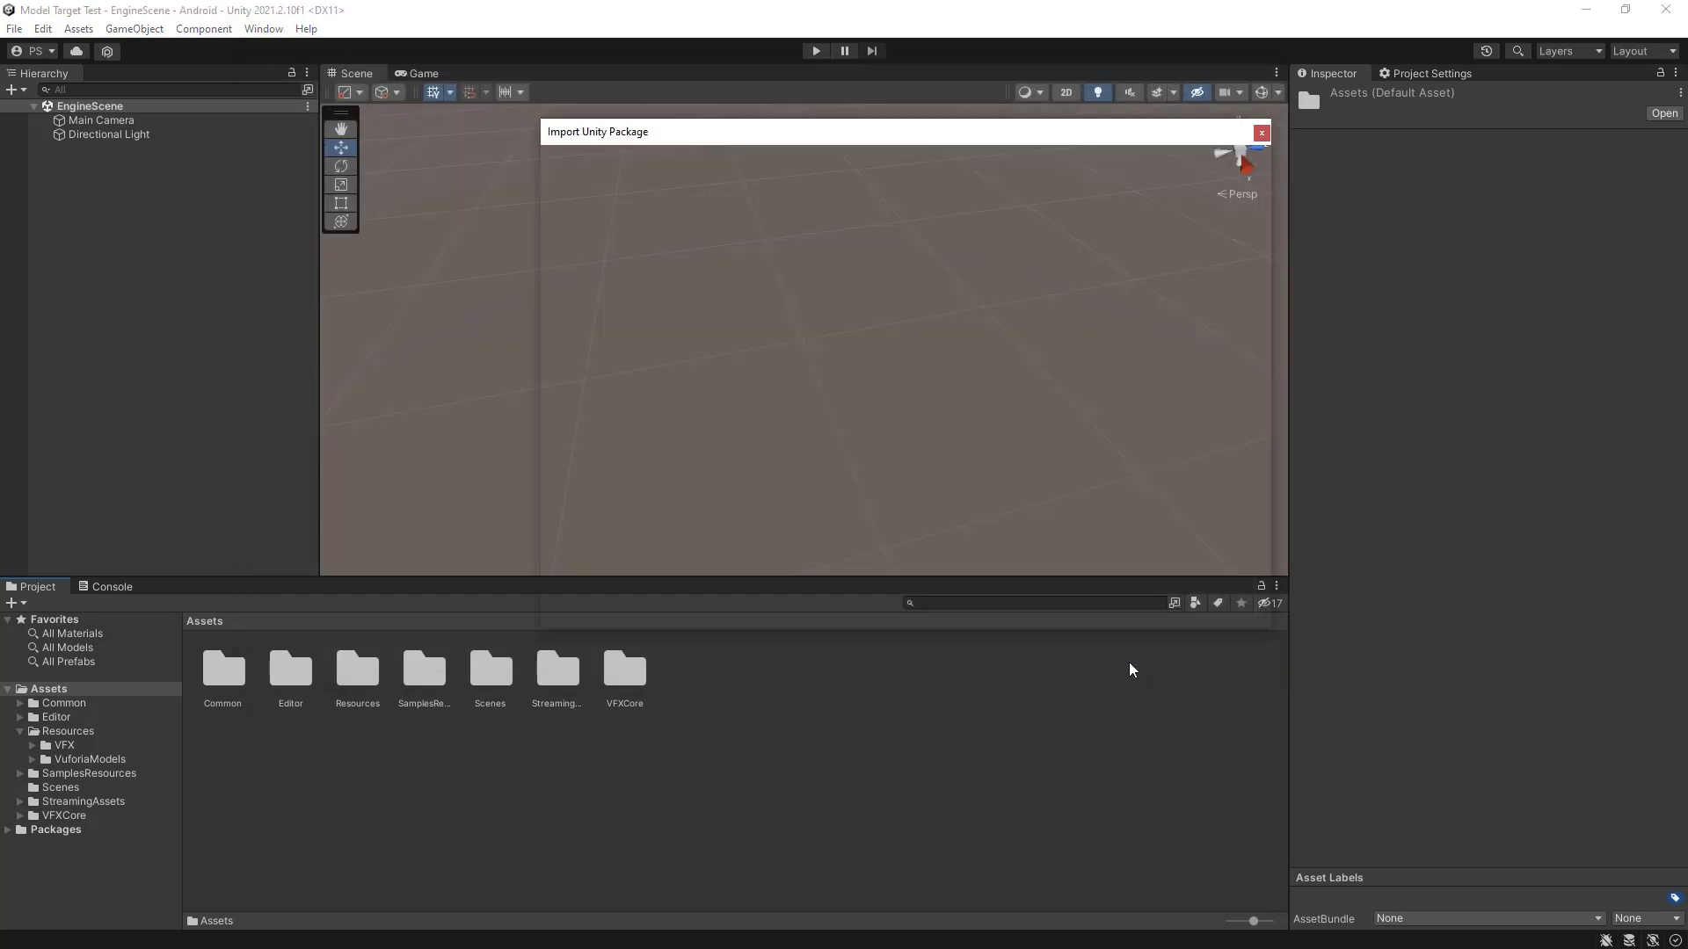
pyautogui.click(1228, 621)
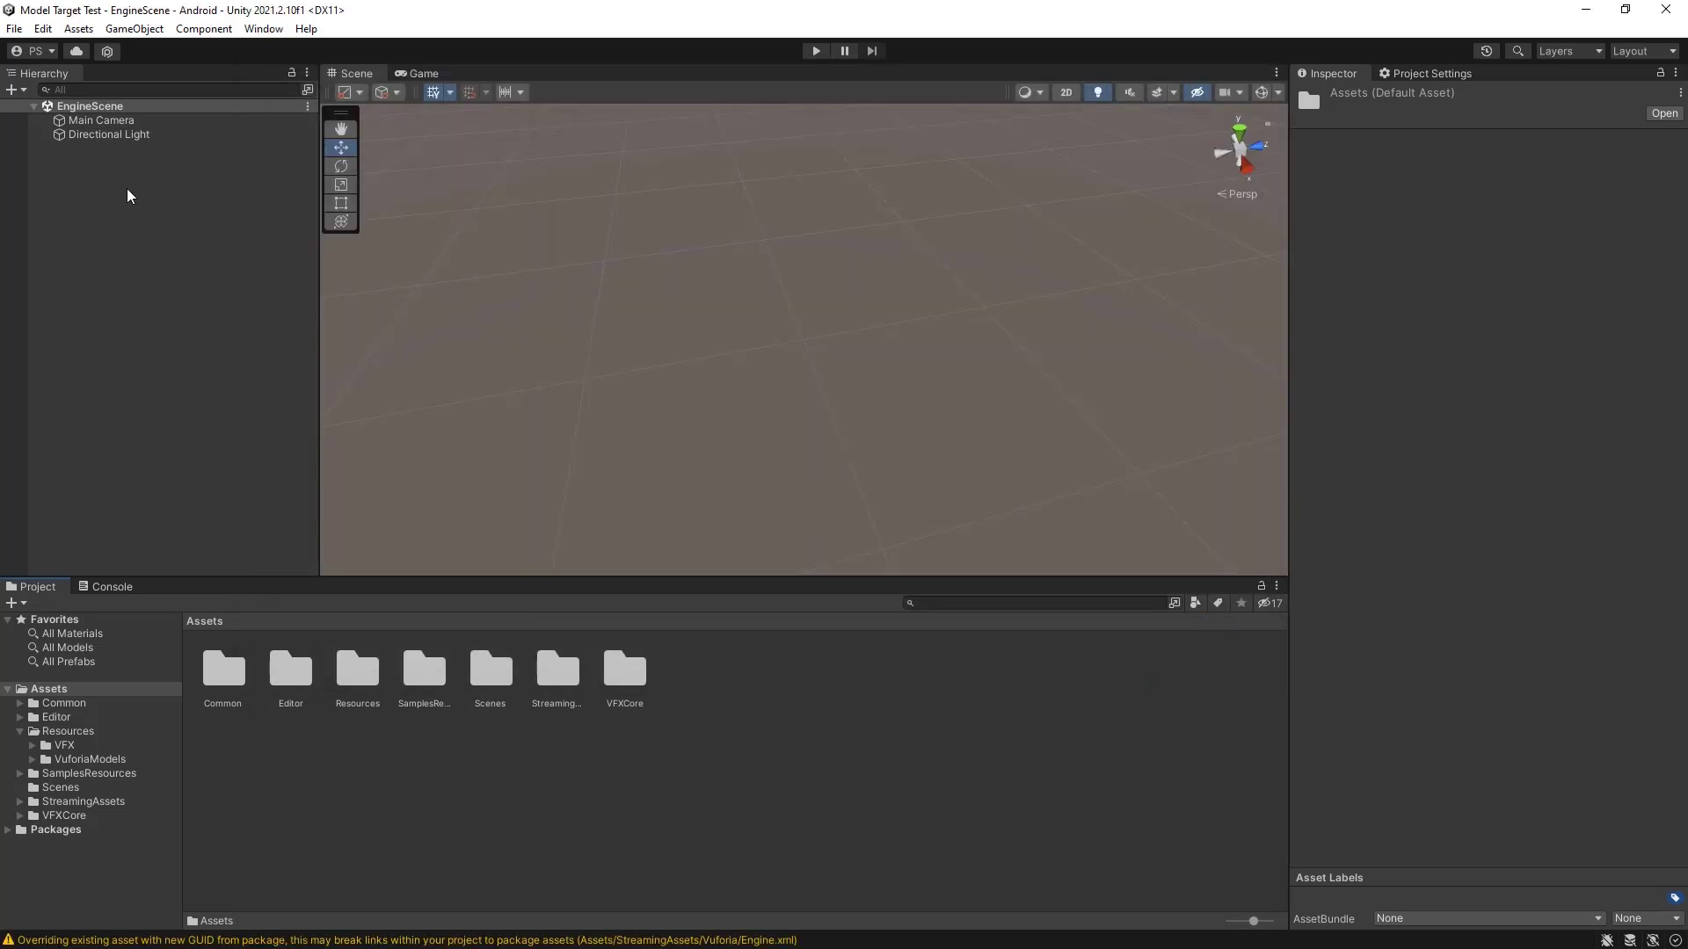
# - Replace the Main Camera with a Vuforia Engine AR Camera
pyautogui.click(101, 121)
pyautogui.press('Delete')
pyautogui.rightClick(92, 225)
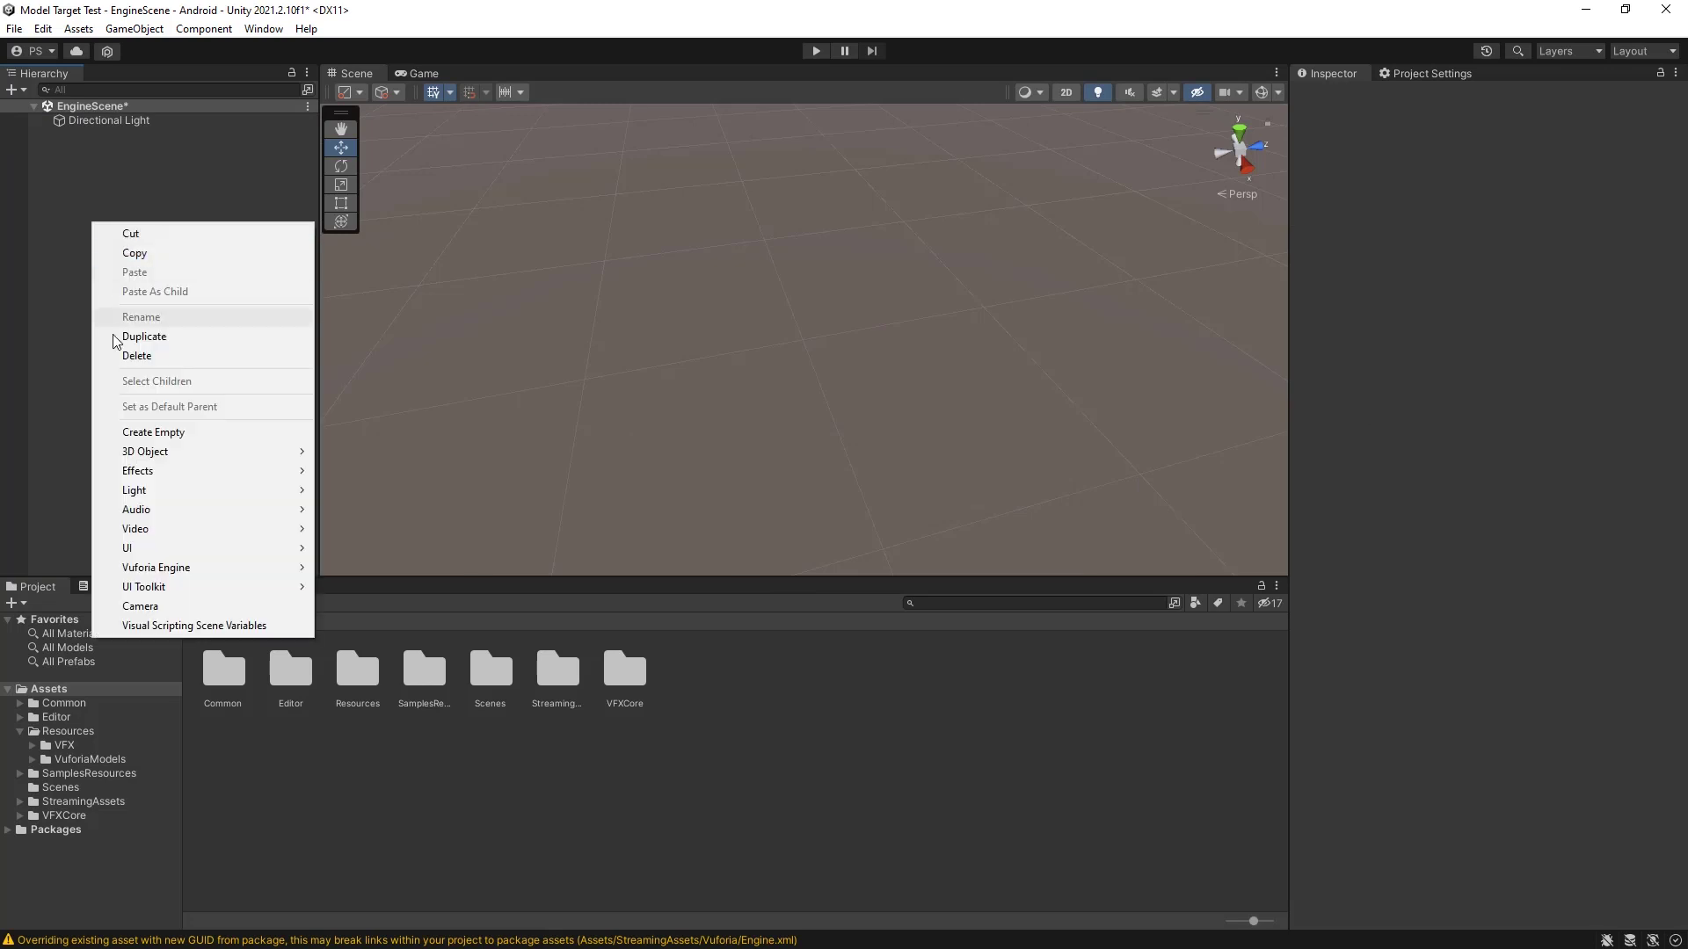
pyautogui.moveTo(185, 569)
pyautogui.click(369, 567)
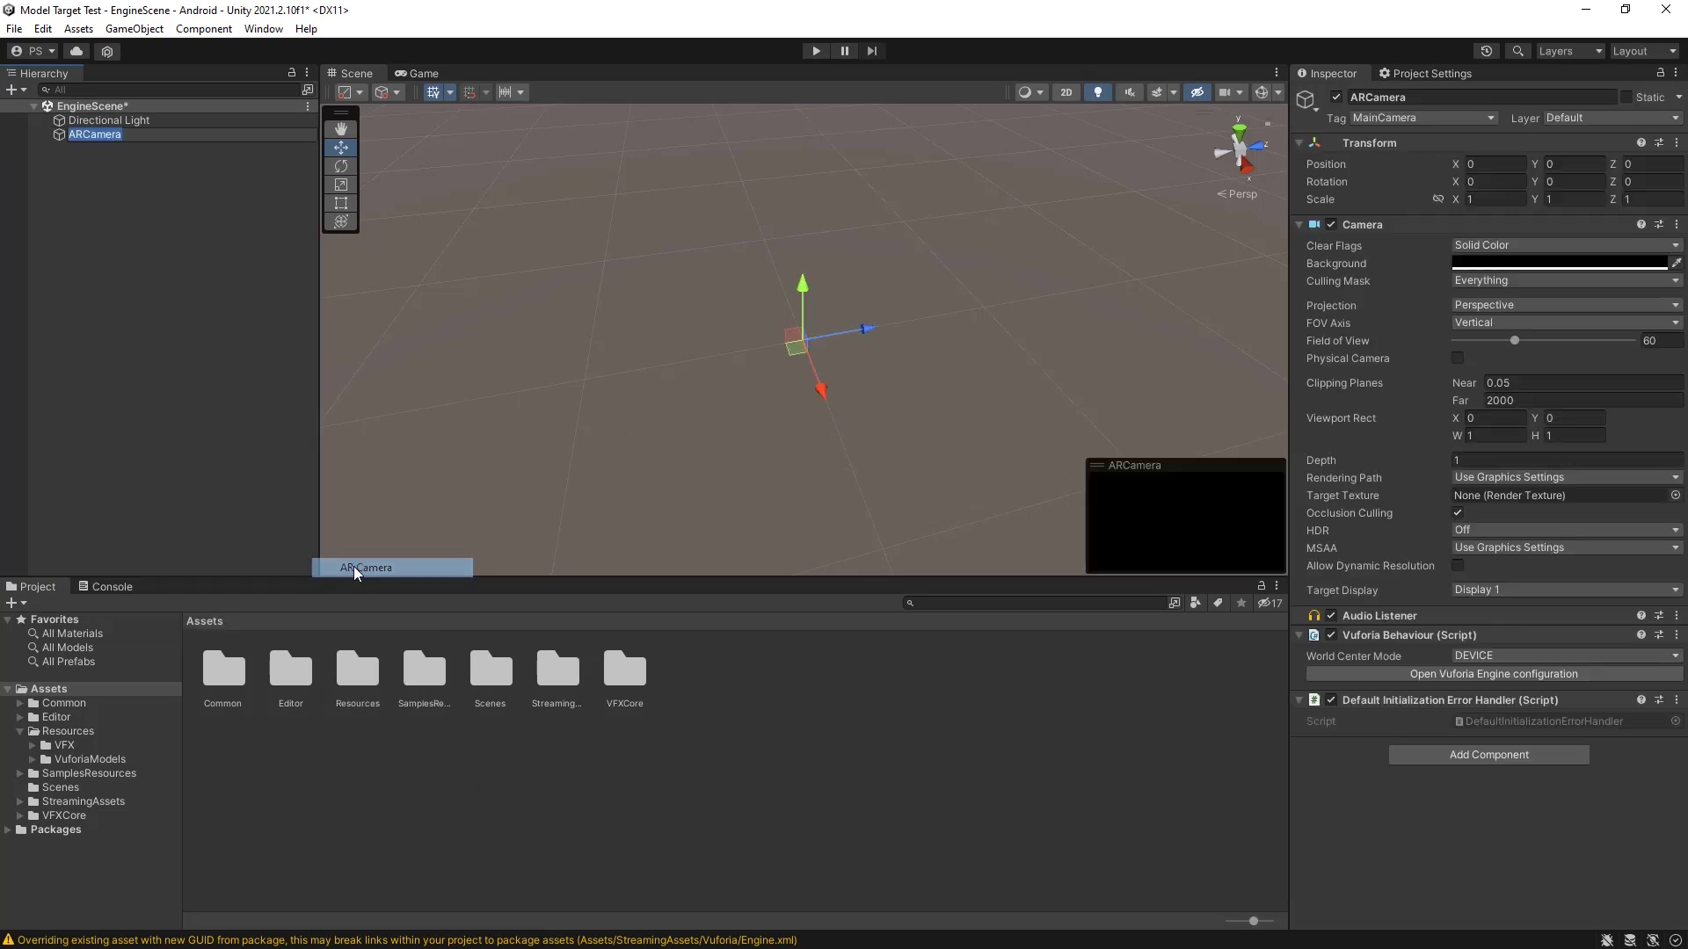
# - Add a Vuforia Model Target for the Engine scan to the scene
pyautogui.rightClick(100, 202)
pyautogui.moveTo(308, 540)
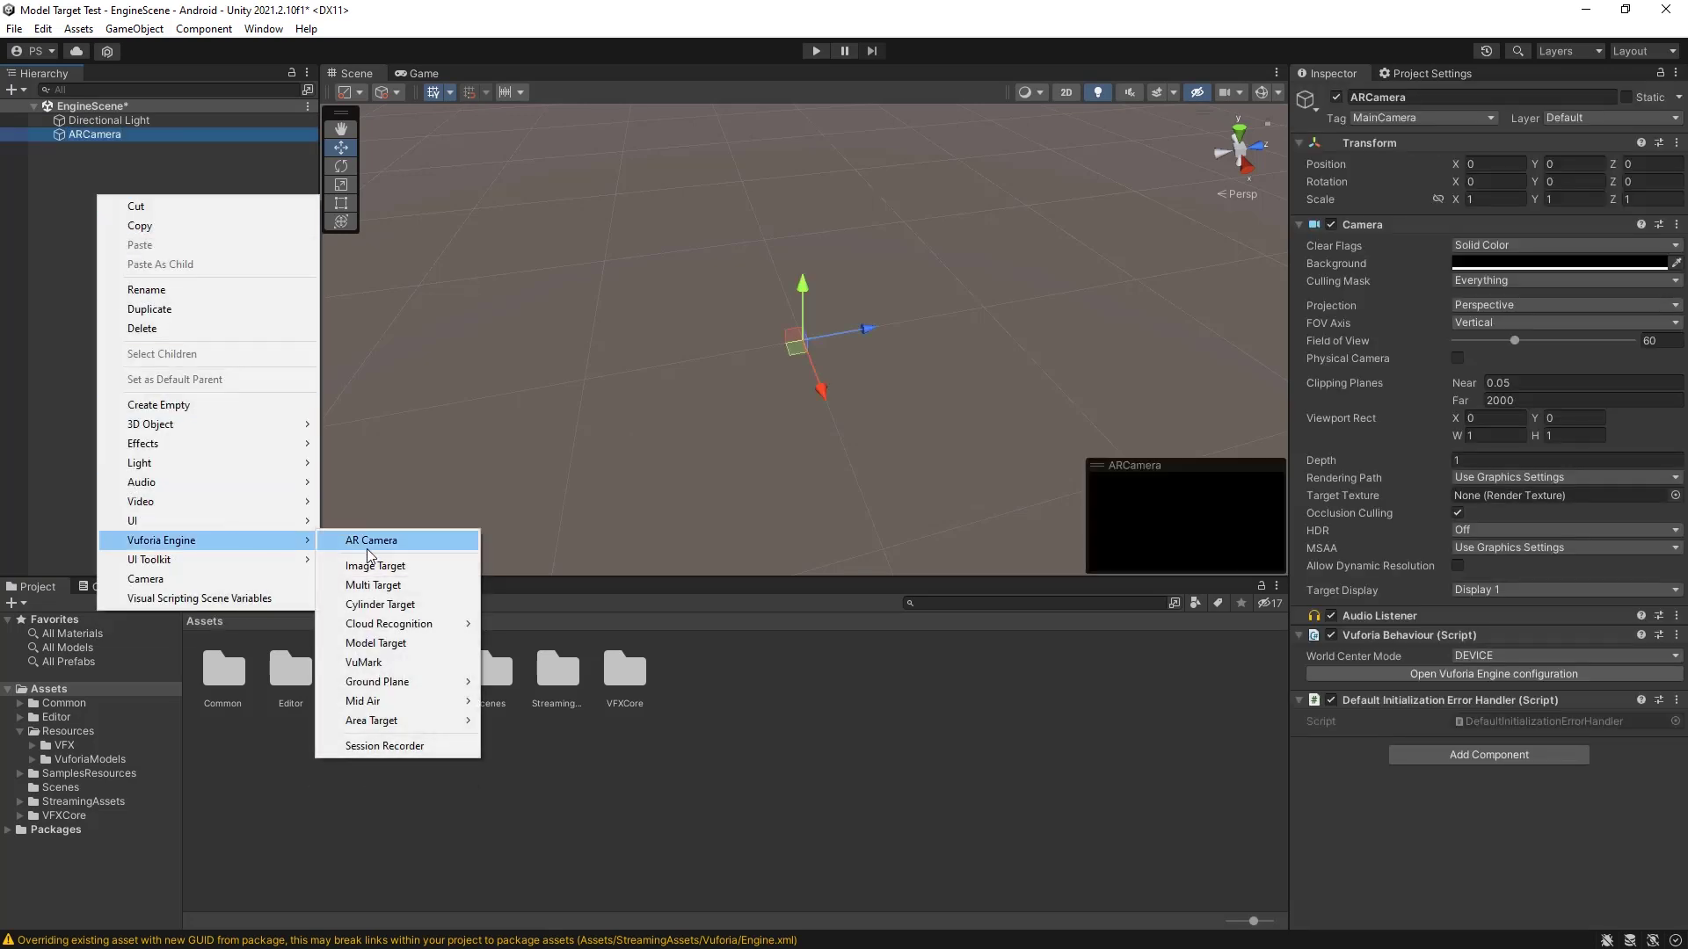
pyautogui.click(388, 644)
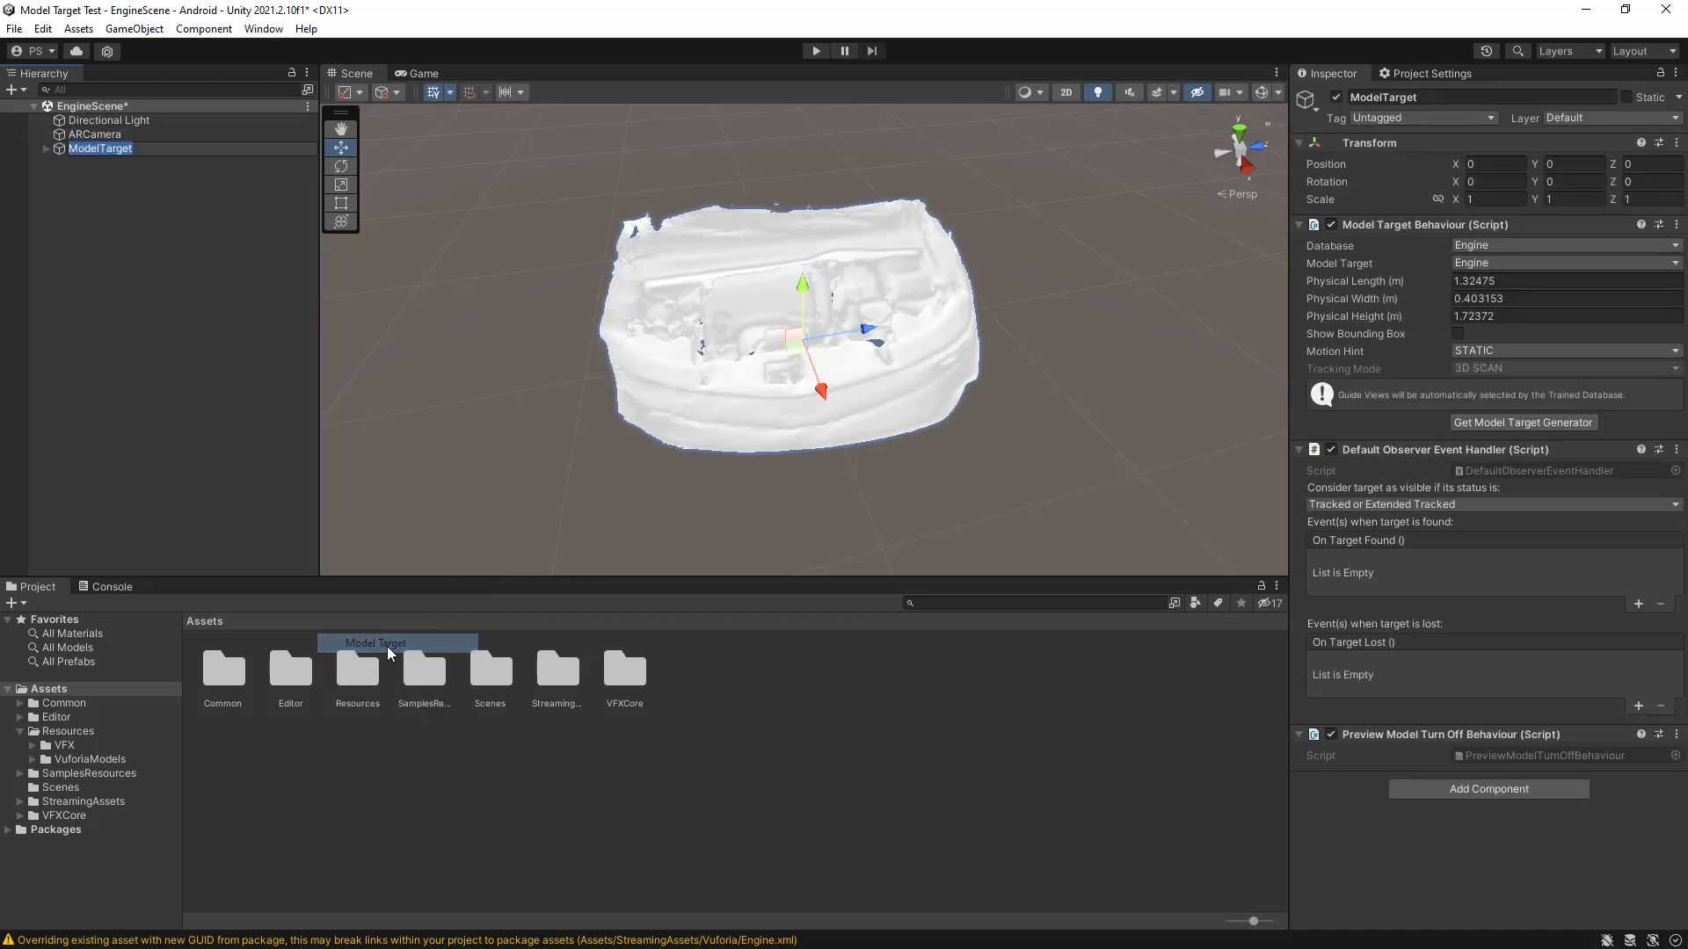
pyautogui.keyDown('alt'); pyautogui.moveTo(563, 391); pyautogui.dragTo(920, 369); pyautogui.keyUp('alt')
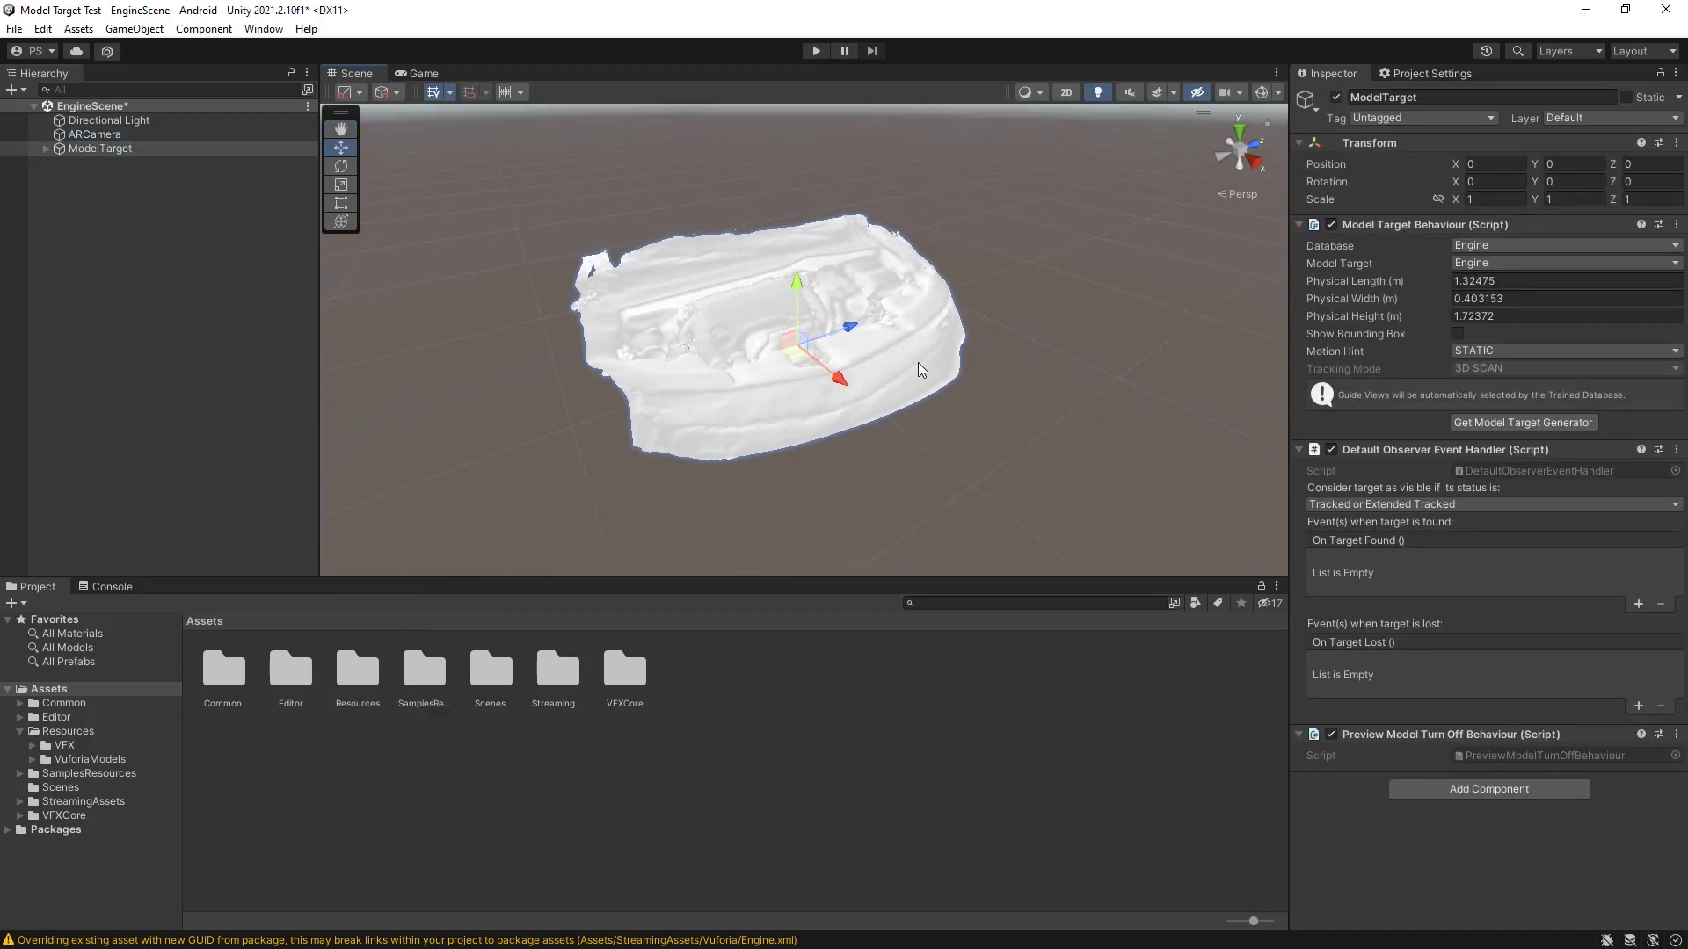